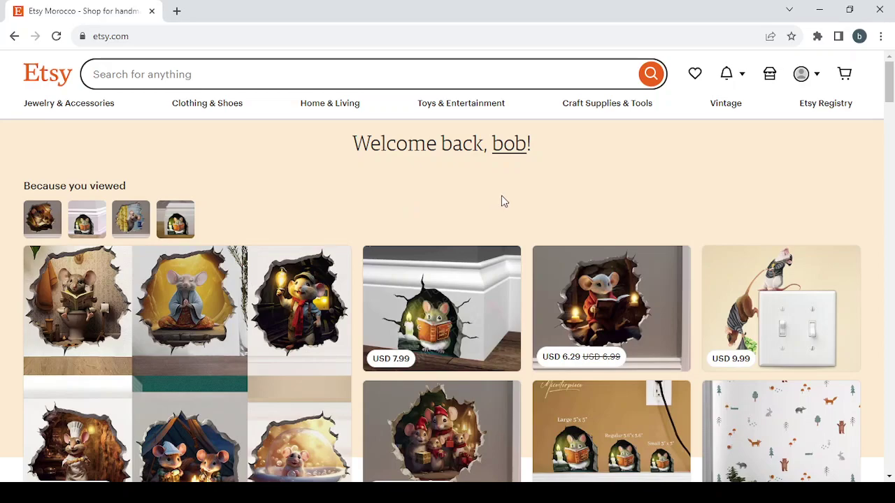
- Look through the Etsy home page's recommended items, suggested shops, shopper collections and top categories
scroll(501, 196, "down", 2)
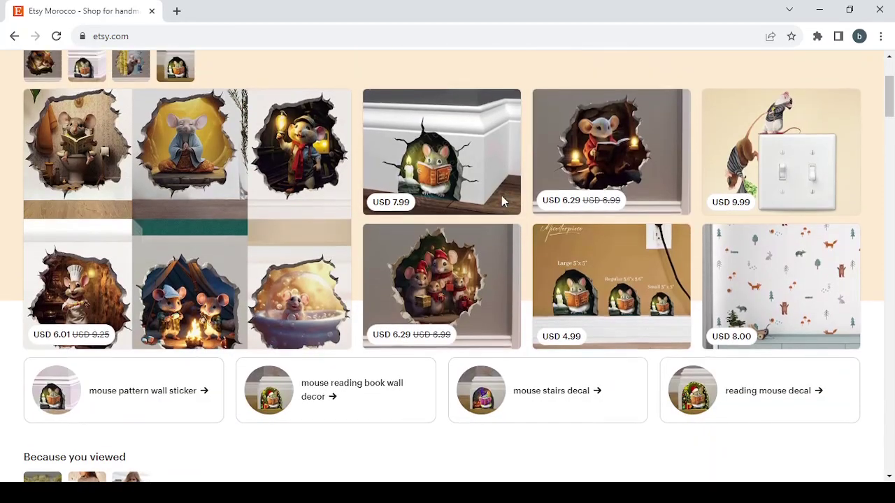
scroll(501, 201, "up", 2)
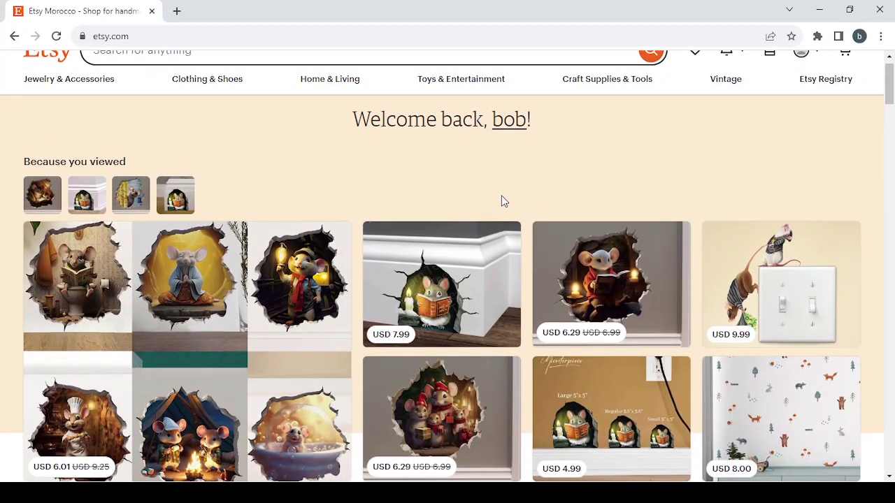
scroll(501, 202, "down", 3)
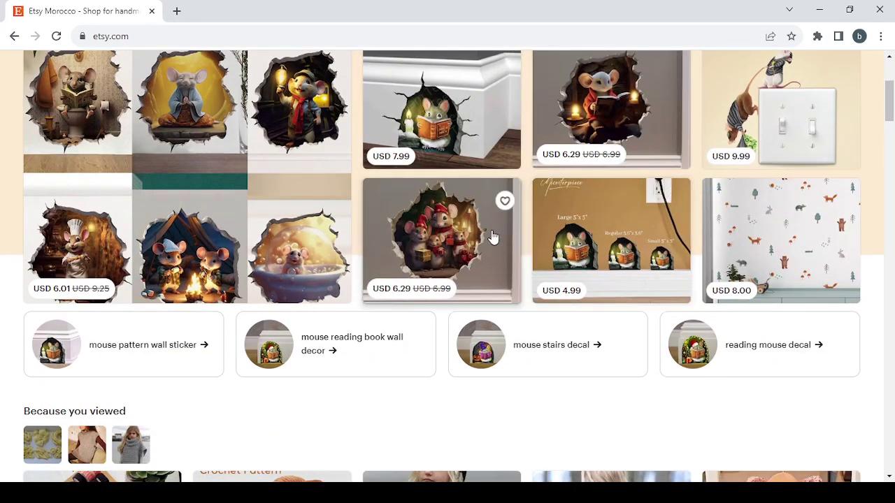
scroll(356, 265, "down", 10)
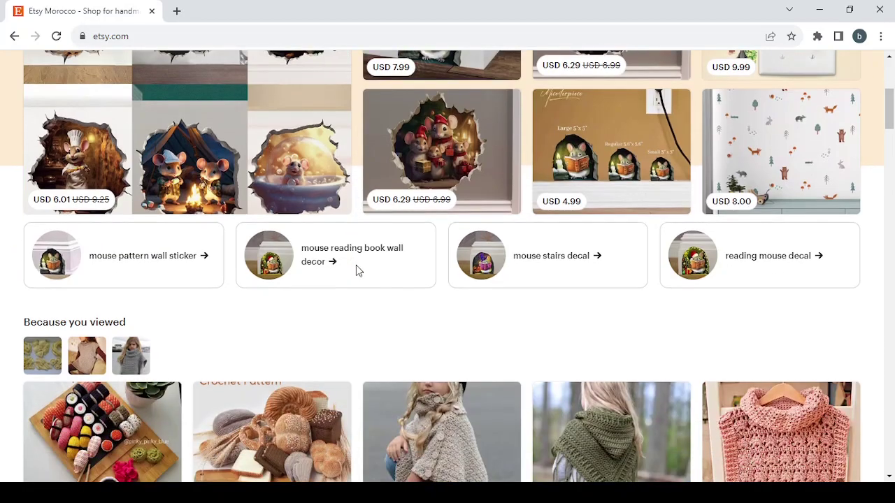
scroll(356, 265, "down", 4)
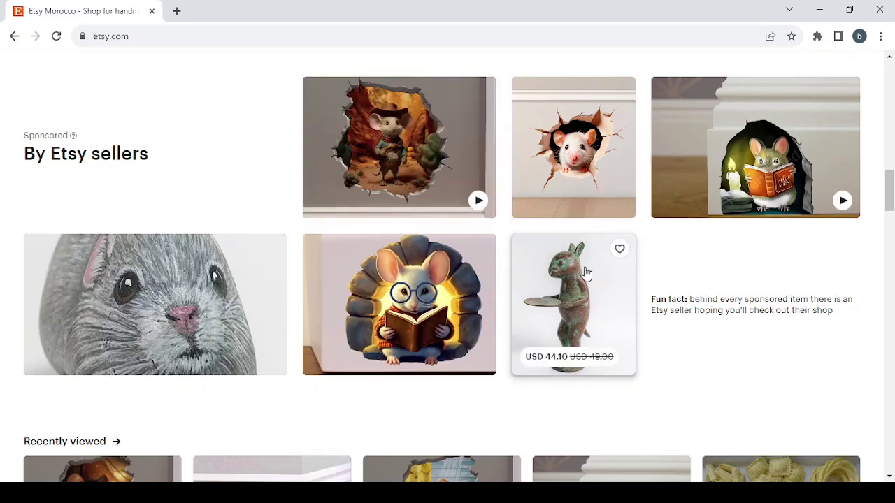
scroll(586, 270, "down", 6)
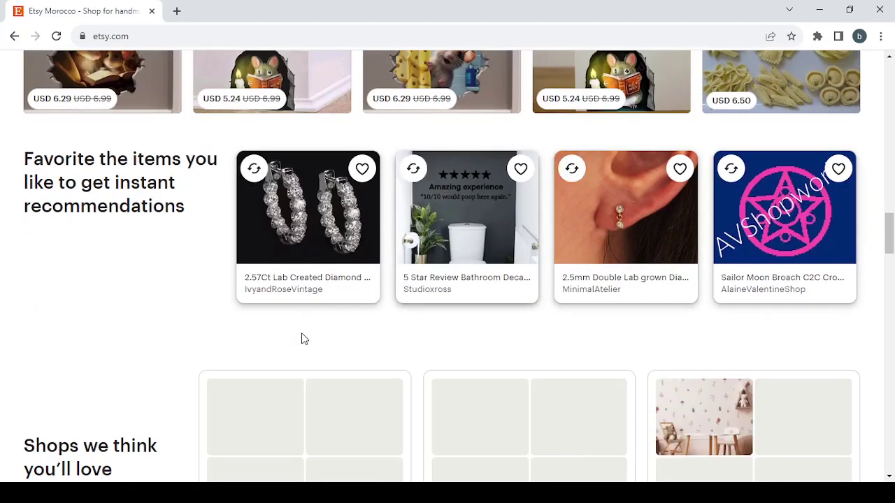
scroll(300, 338, "down", 3)
scroll(303, 339, "down", 14)
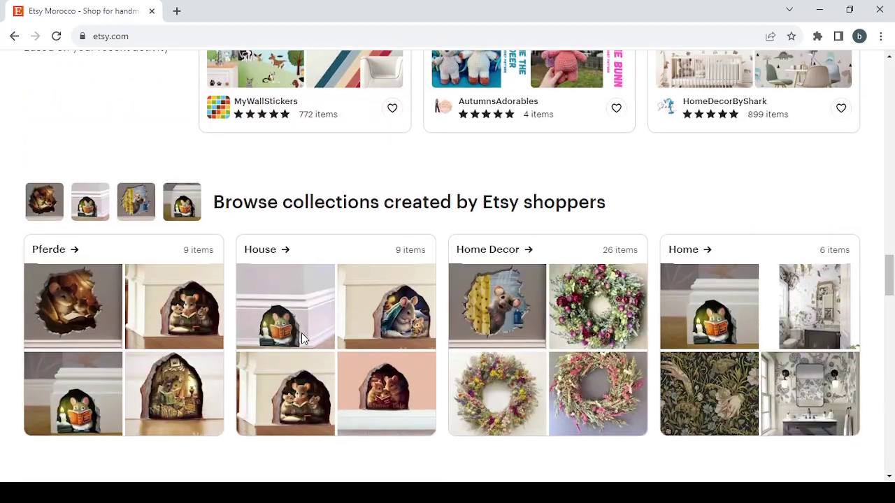
scroll(301, 340, "down", 8)
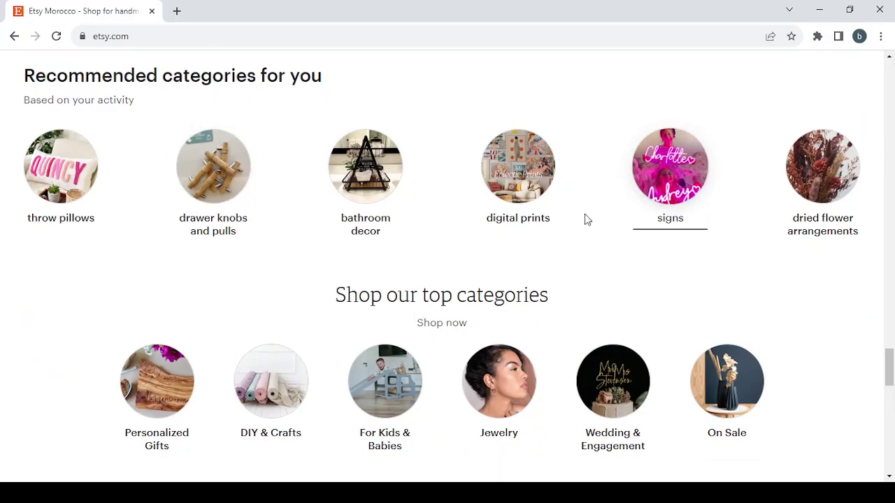
scroll(586, 220, "up", 12)
scroll(585, 220, "up", 15)
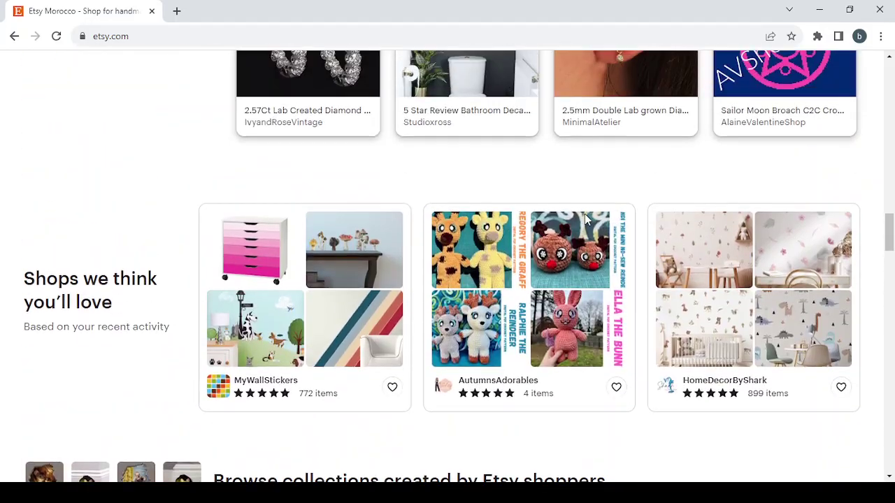
scroll(586, 220, "up", 10)
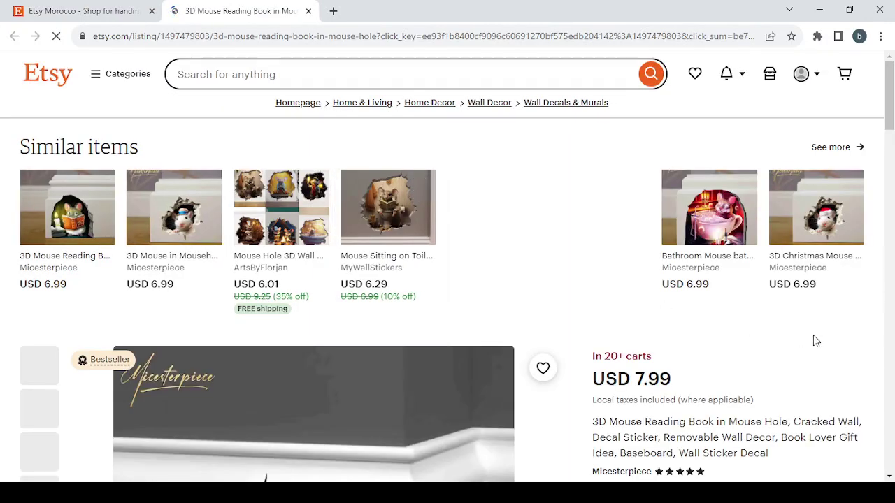
- Examine the photos, price and item details of the 3D Mouse Reading Book decal listing and close it
scroll(814, 336, "down", 2)
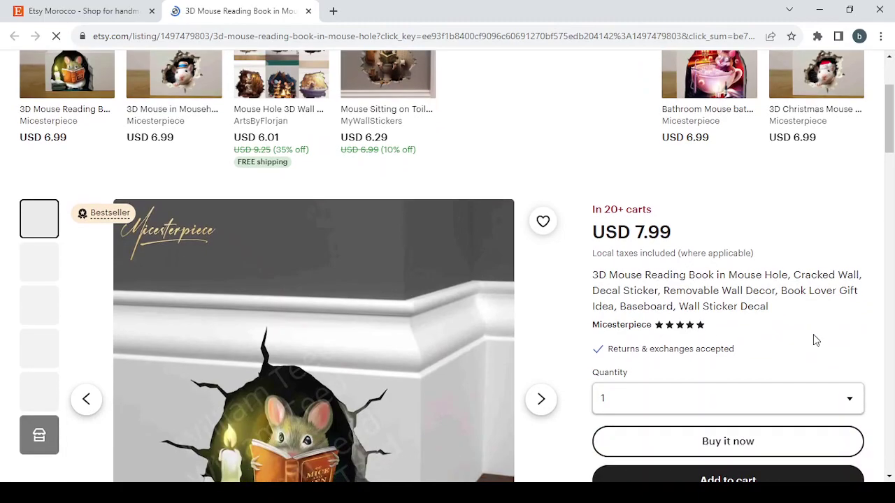
scroll(813, 335, "down", 2)
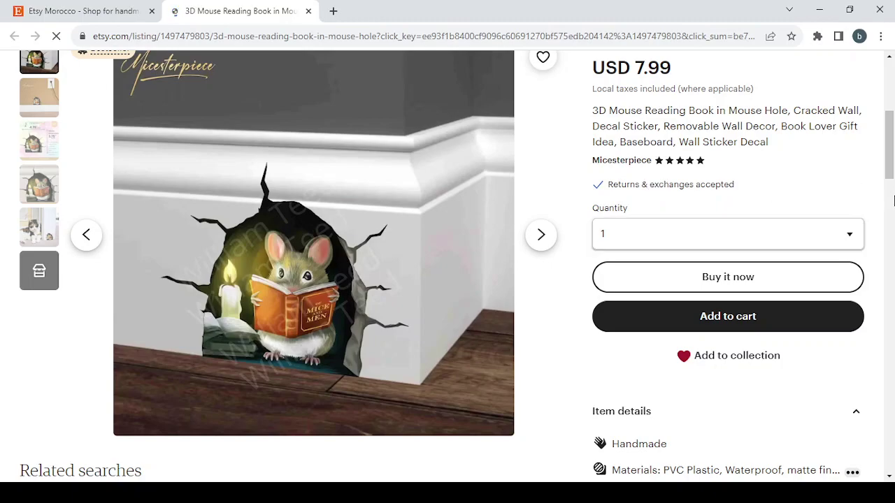
scroll(893, 201, "up", 1)
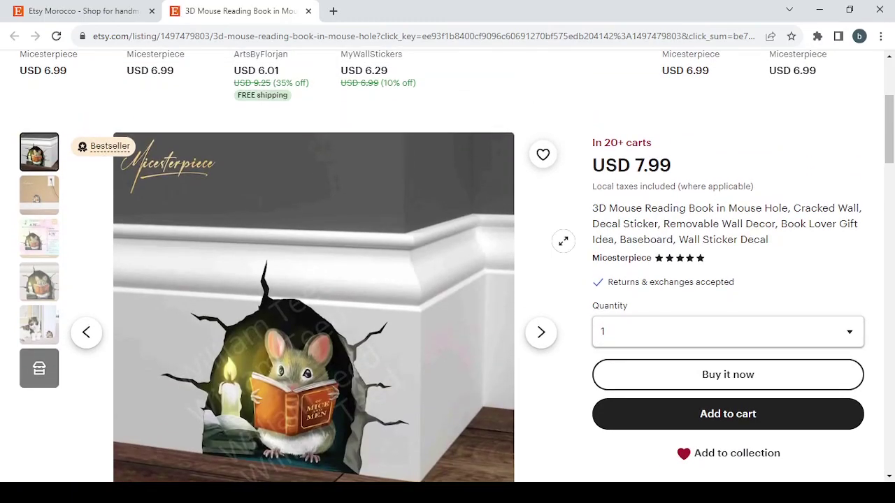
scroll(563, 240, "down", 4)
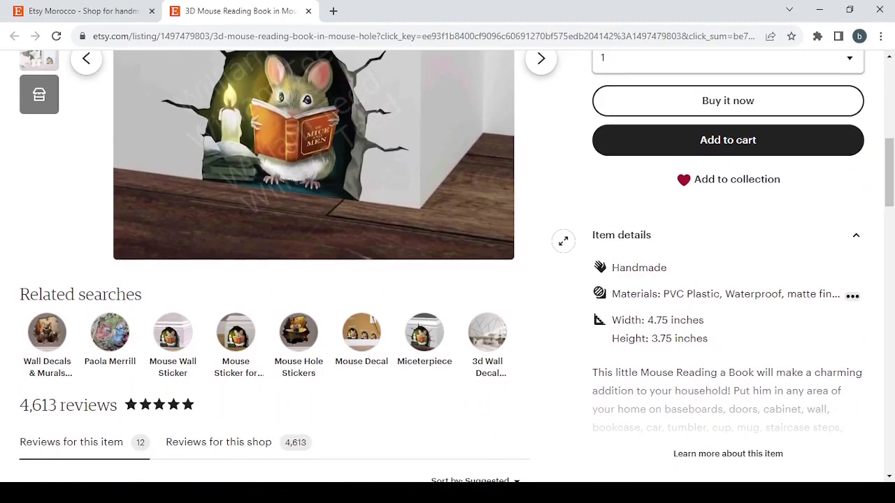
scroll(563, 240, "up", 2)
scroll(563, 240, "up", 1)
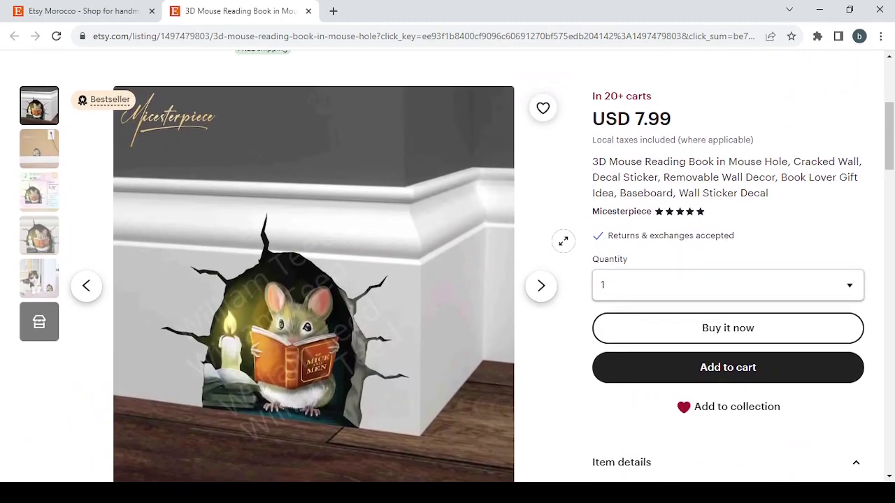
left_click(542, 287)
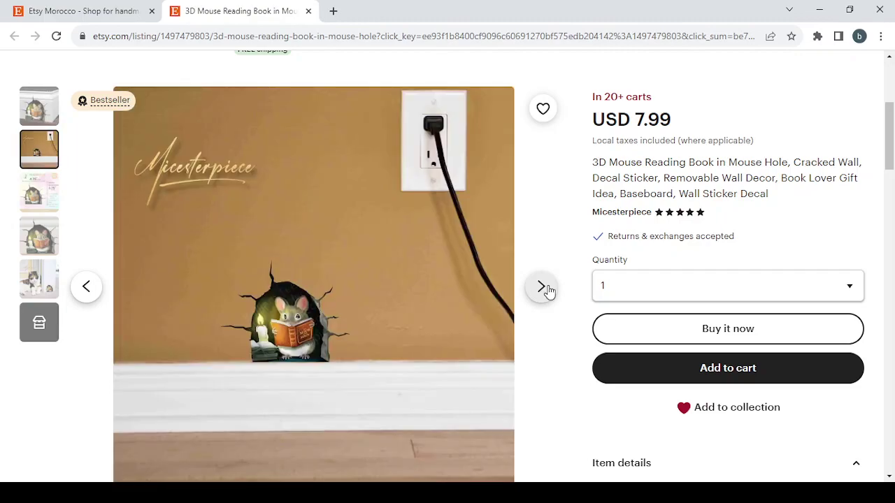
left_click(543, 287)
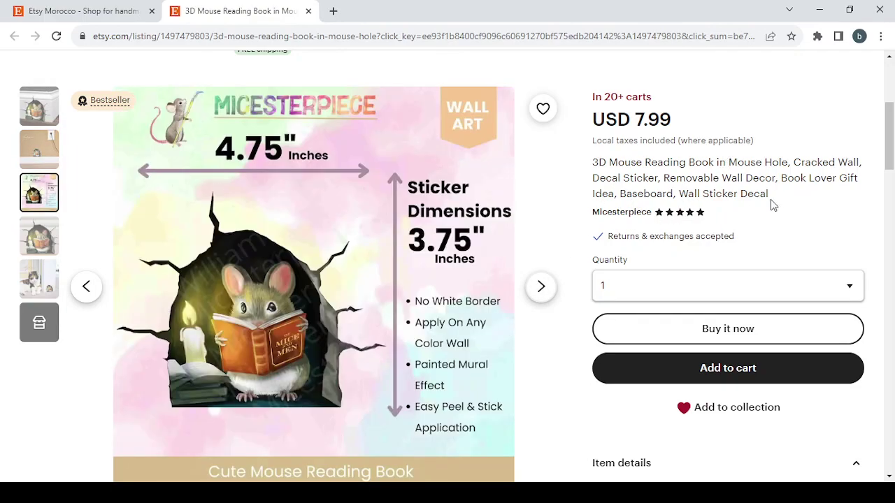
scroll(736, 161, "down", 4)
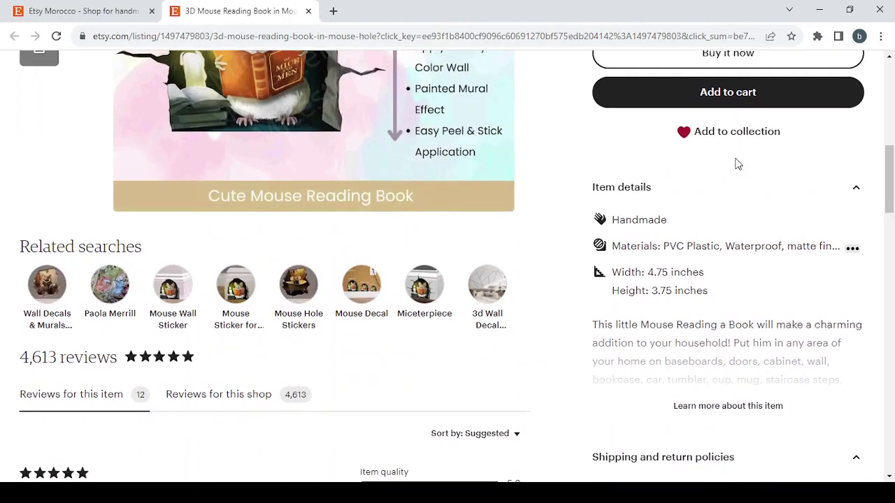
scroll(736, 161, "up", 8)
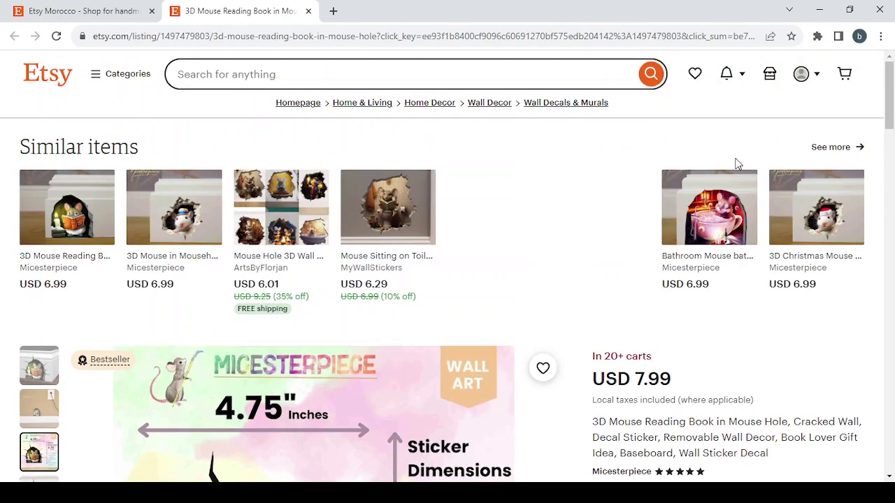
left_click(308, 12)
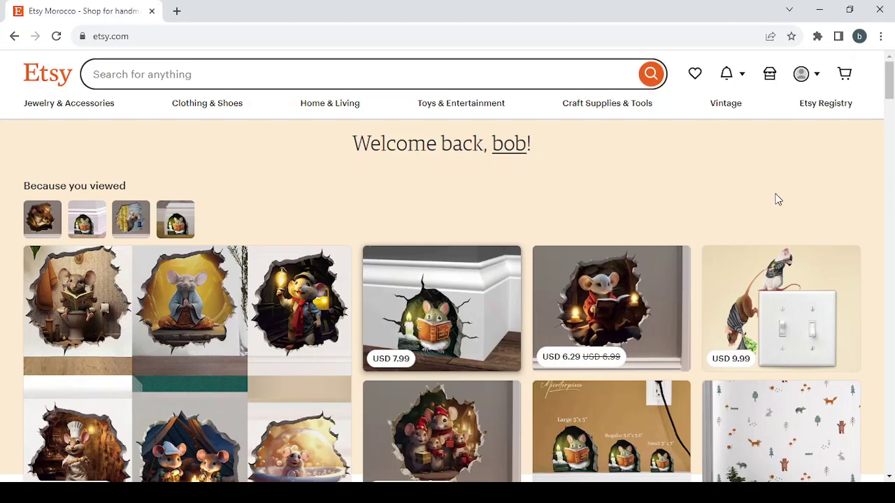
- Open the seller's shop setup from the Etsy home page
left_click(771, 82)
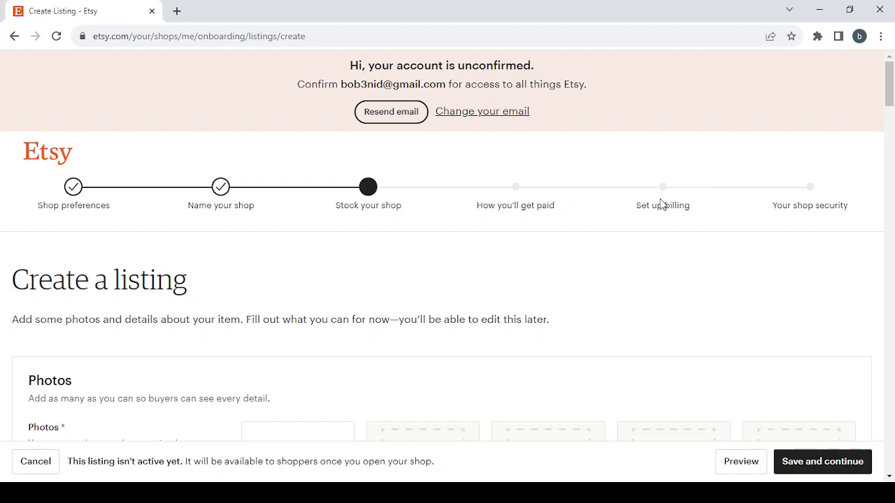
left_click(72, 190)
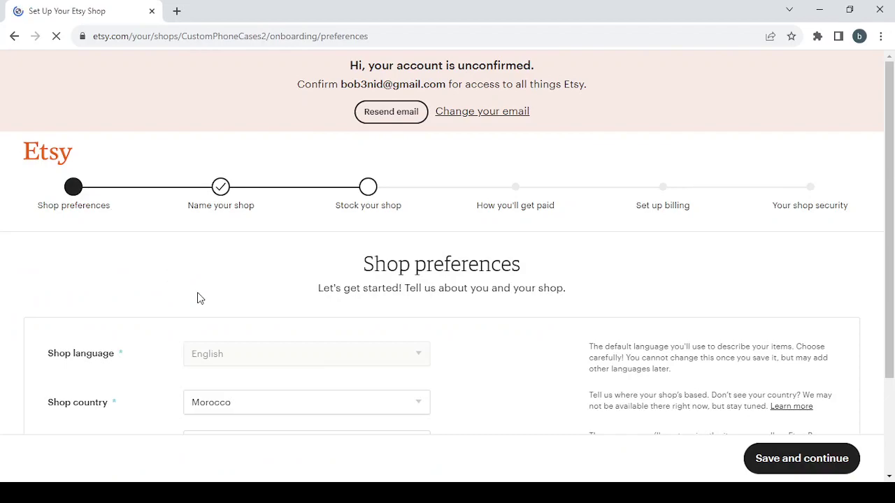
scroll(197, 298, "down", 2)
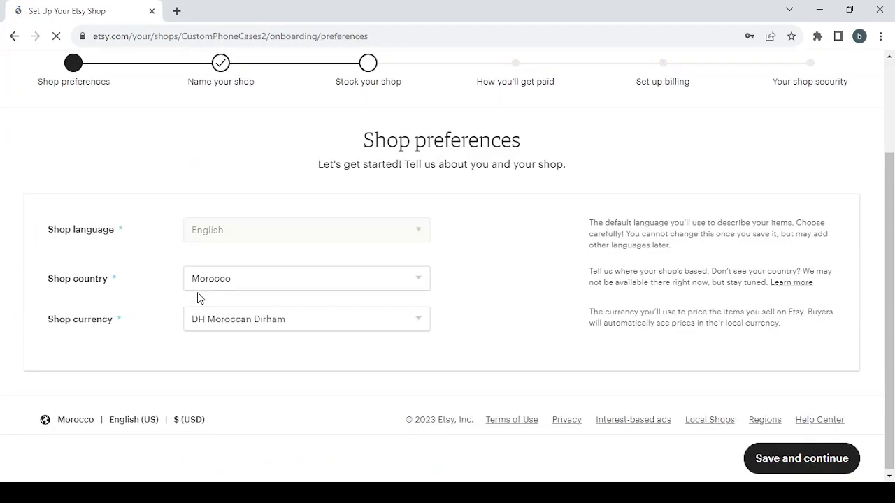
left_click(355, 321)
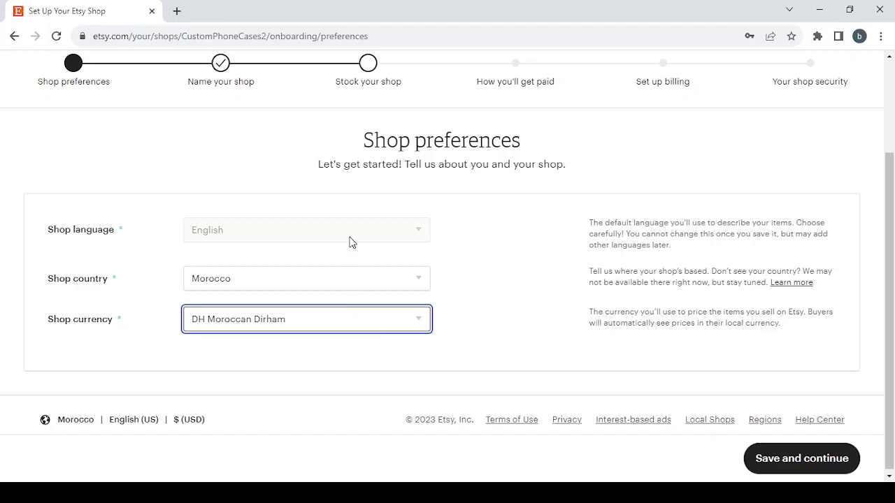
left_click(342, 76)
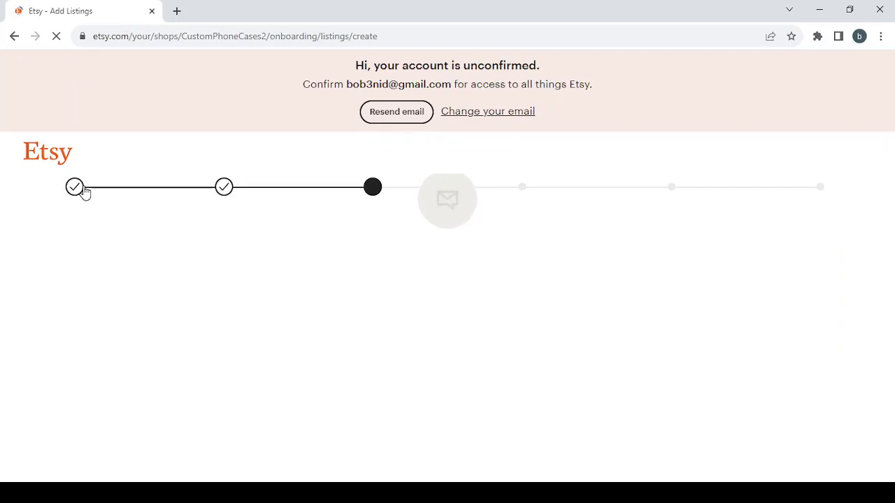
- Set the shop currency to United States Dollar in the shop preferences and save them
left_click(82, 190)
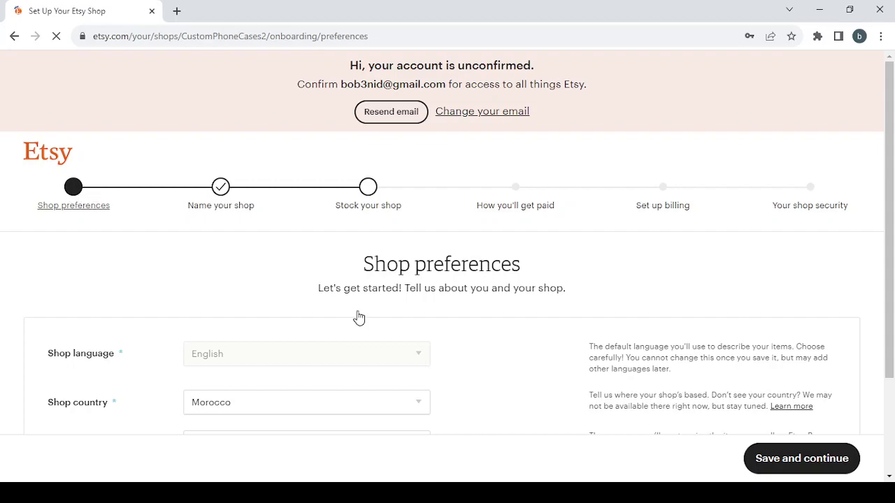
scroll(384, 334, "down", 2)
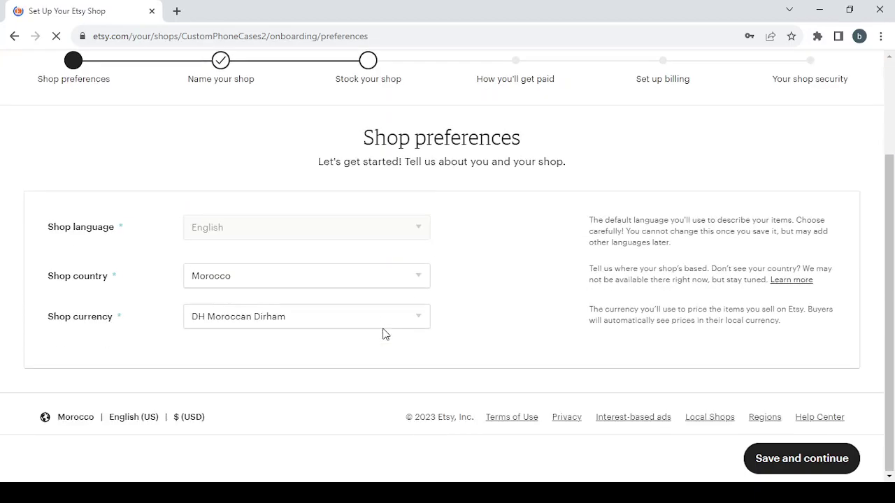
left_click(335, 319)
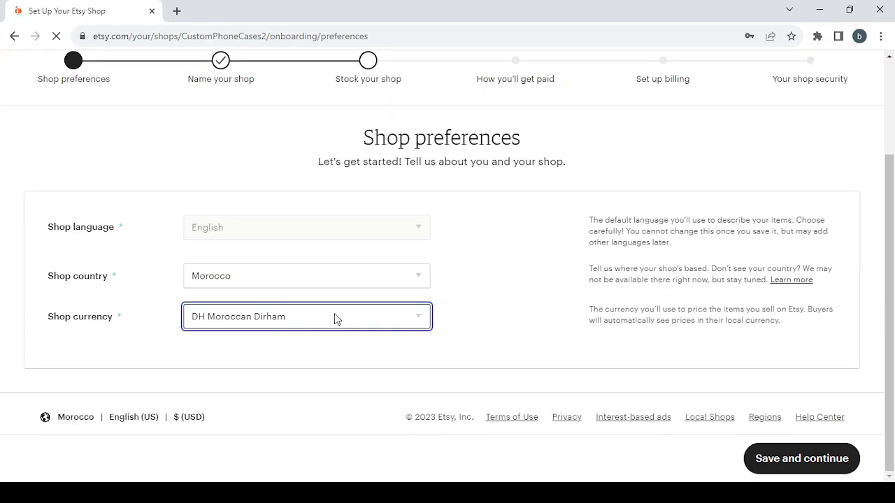
left_click(325, 95)
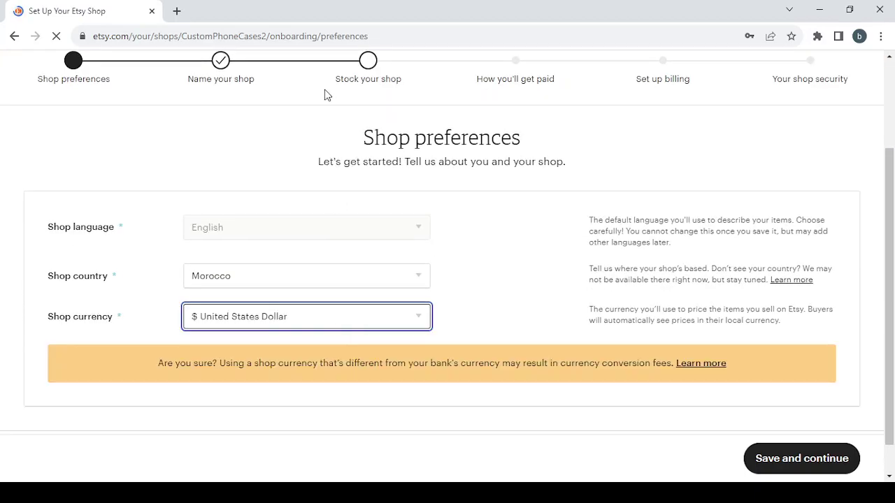
left_click(794, 456)
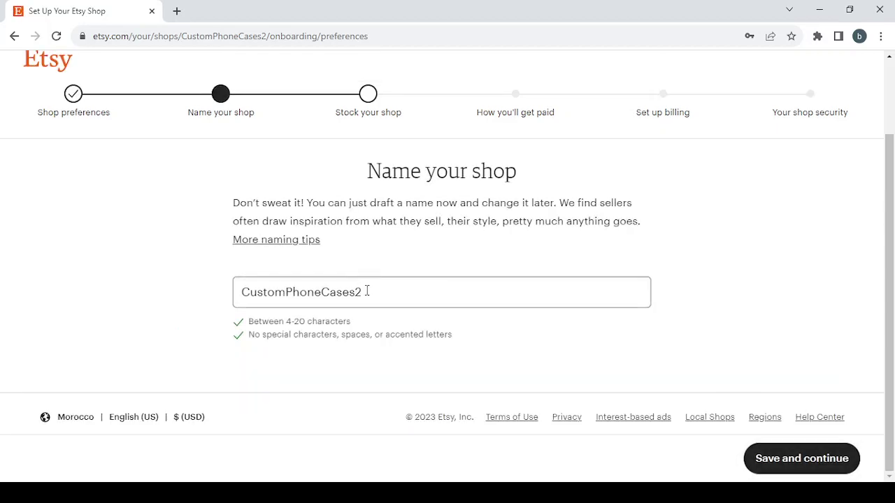
- Replace the existing shop name with TravelBackpacks, written without a space
left_click_drag(366, 291, 183, 295)
key("BackSpace")
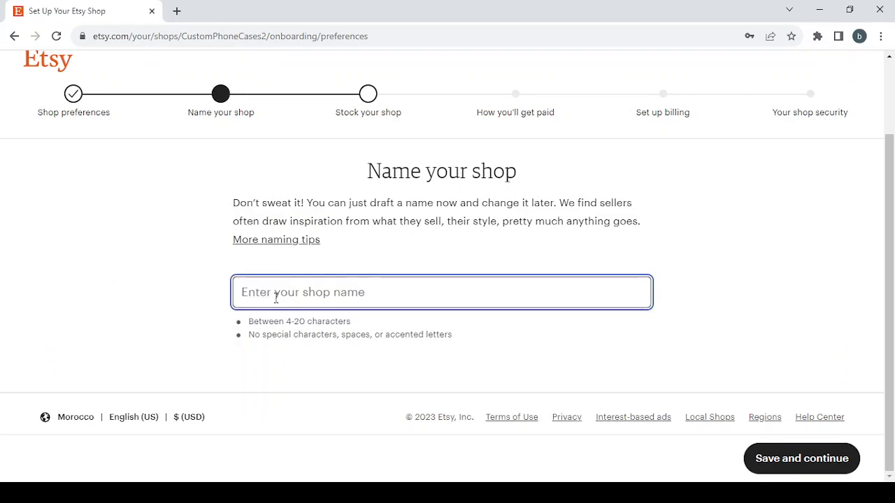
type("TravelBackpacks")
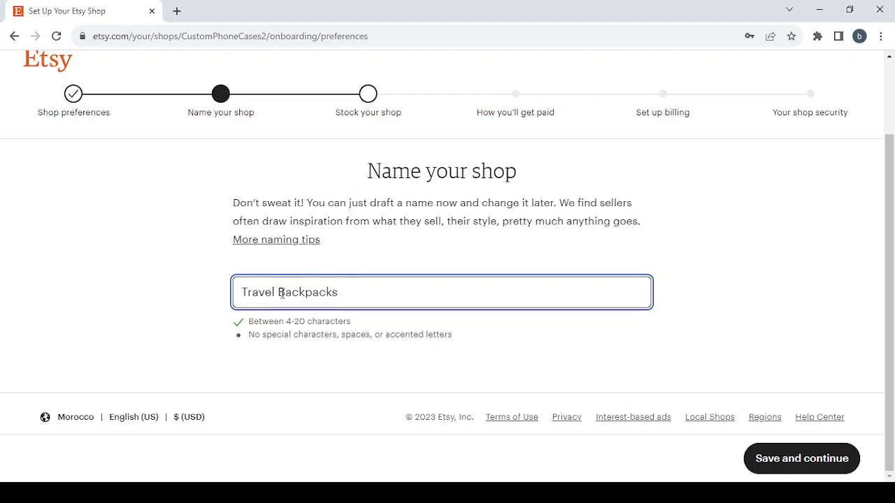
key("Tab")
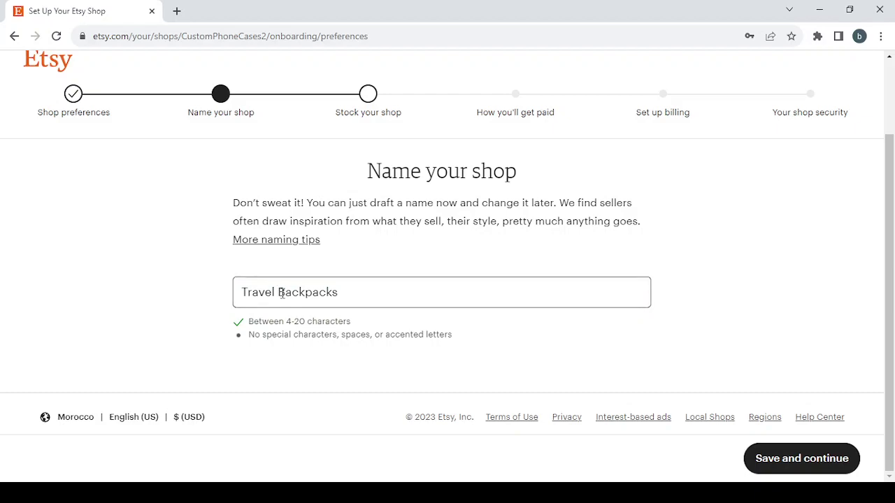
left_click(279, 293)
key("Tab")
left_click(280, 294)
key("BackSpace")
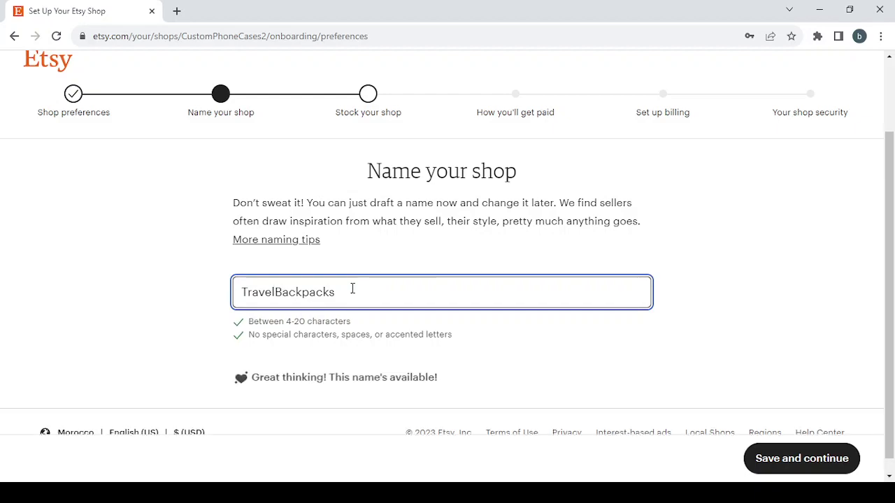
left_click(352, 288)
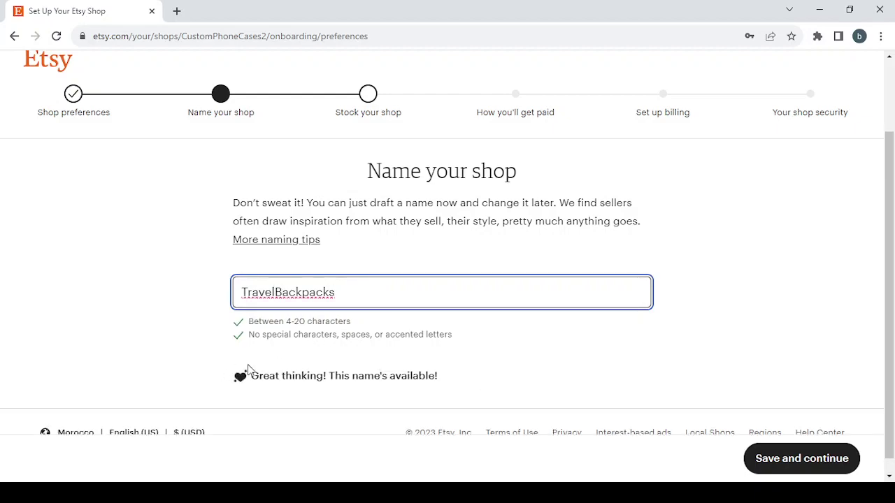
- Save the TravelBackpacks shop name and continue to the form for creating the first listing
scroll(691, 315, "down", 1)
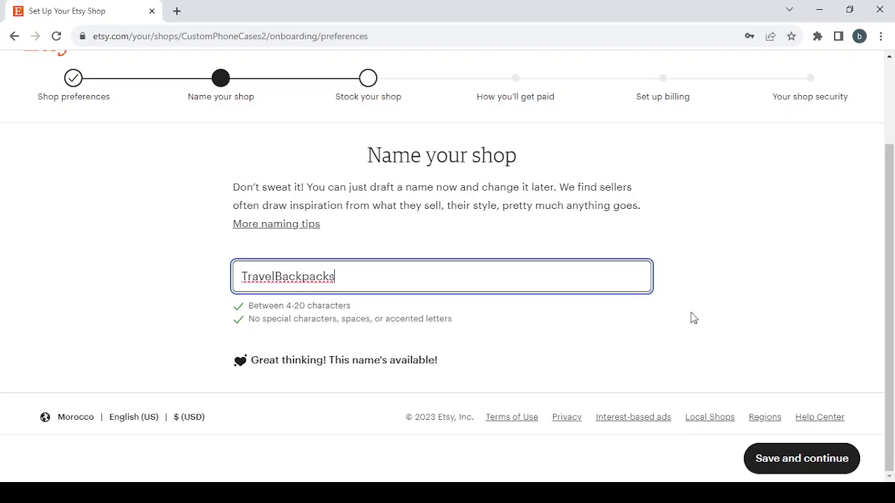
left_click(801, 462)
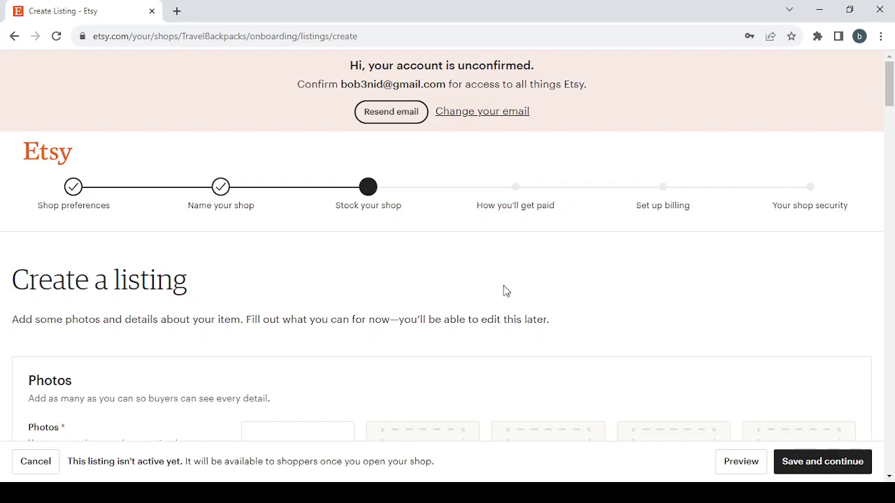
scroll(504, 286, "down", 1)
scroll(505, 290, "down", 1)
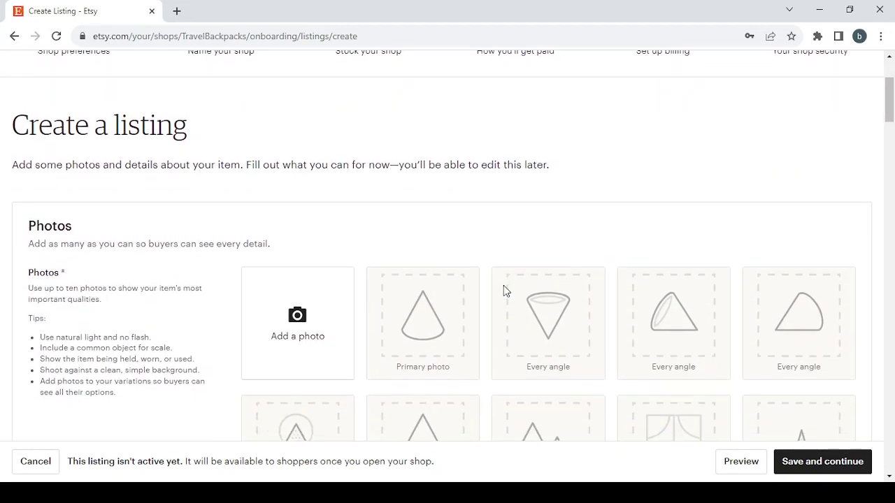
scroll(446, 295, "down", 1)
scroll(444, 294, "up", 3)
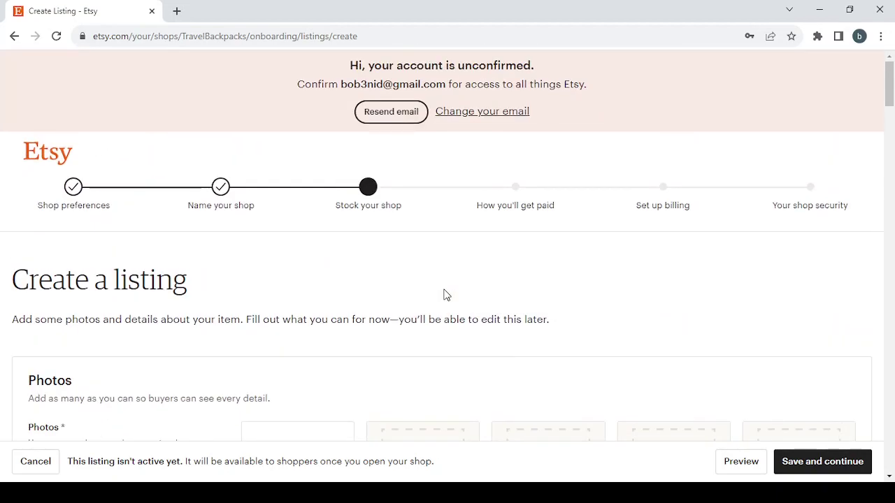
- Try to save the empty listing, and examine the required fields in its photos, inventory, listing details and shipping sections
left_click(858, 467)
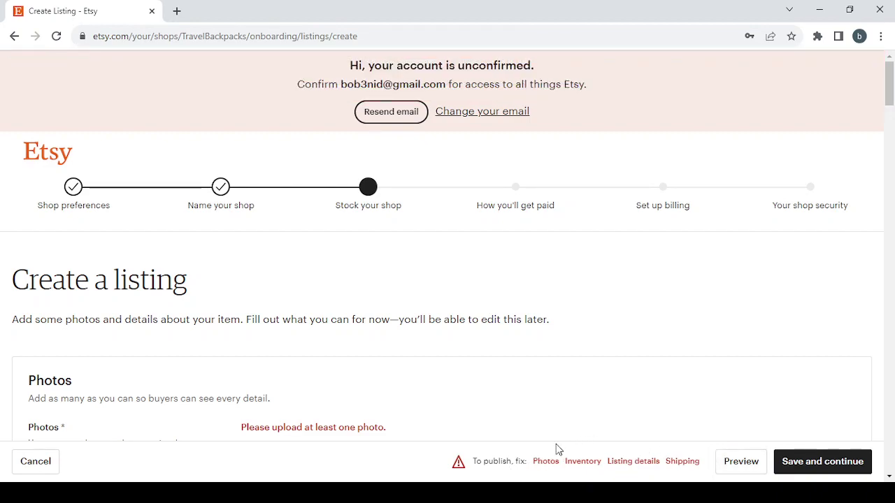
left_click(546, 461)
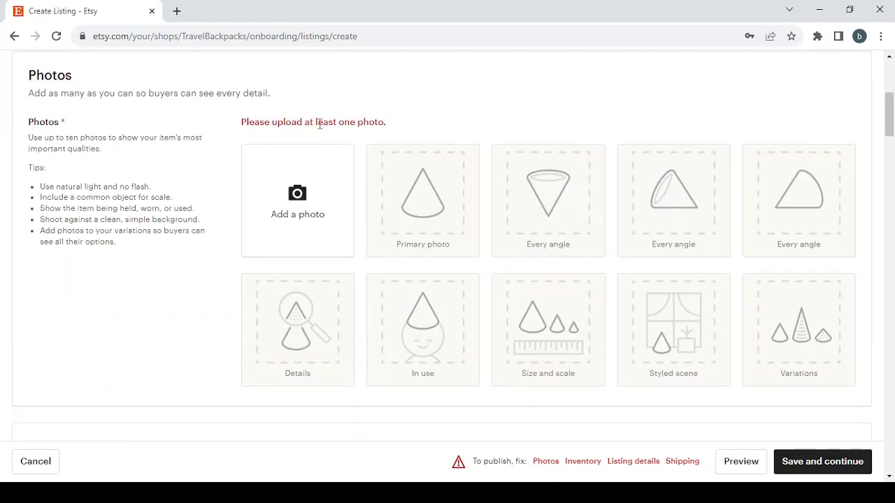
left_click(577, 463)
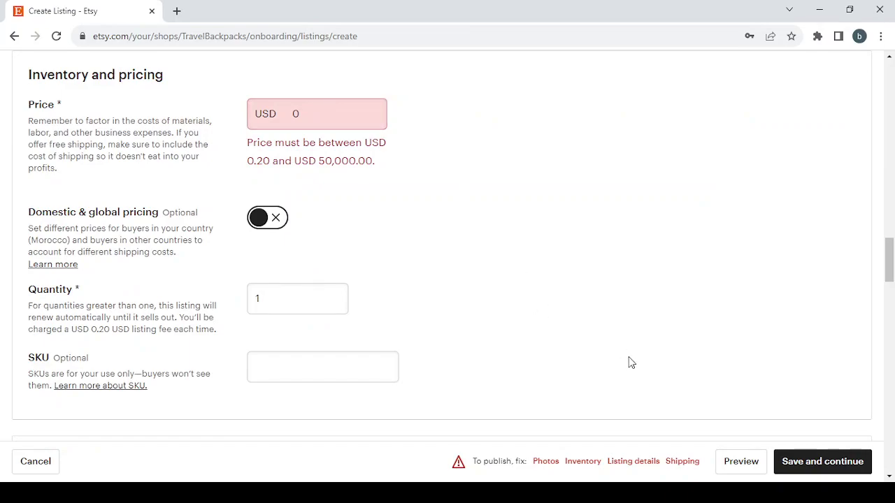
left_click(641, 465)
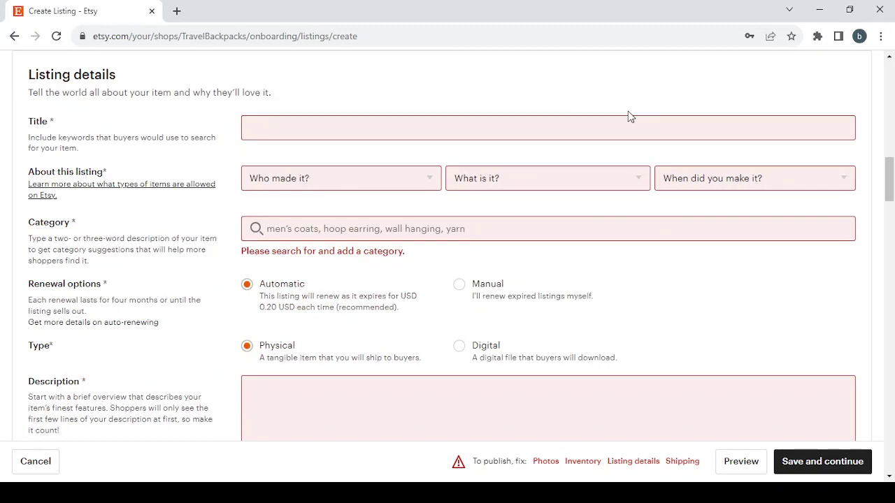
scroll(630, 116, "down", 3)
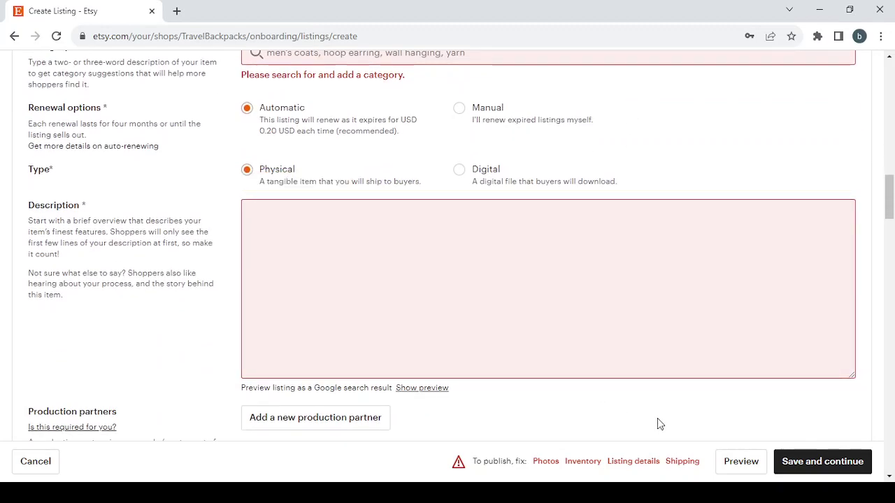
left_click(675, 463)
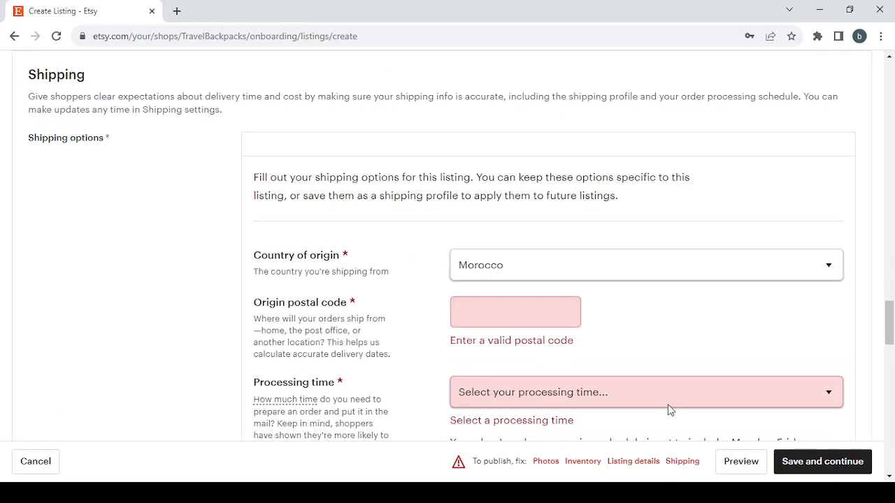
scroll(443, 258, "down", 3)
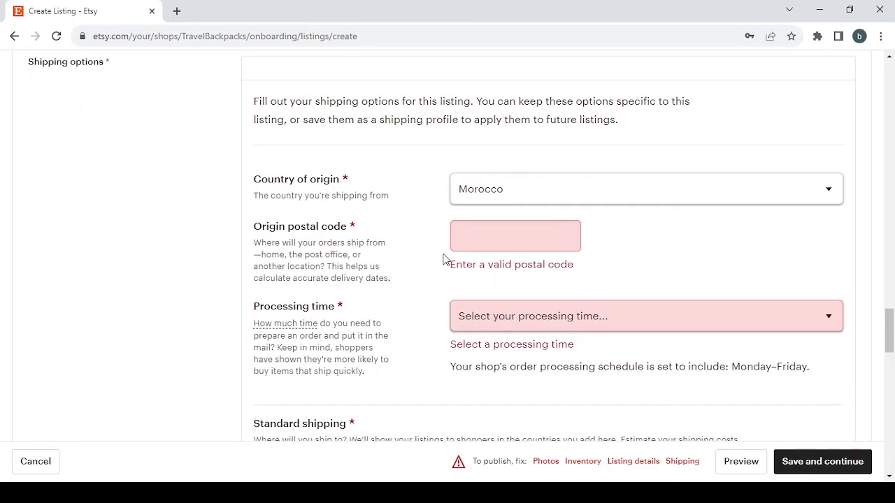
scroll(443, 259, "down", 7)
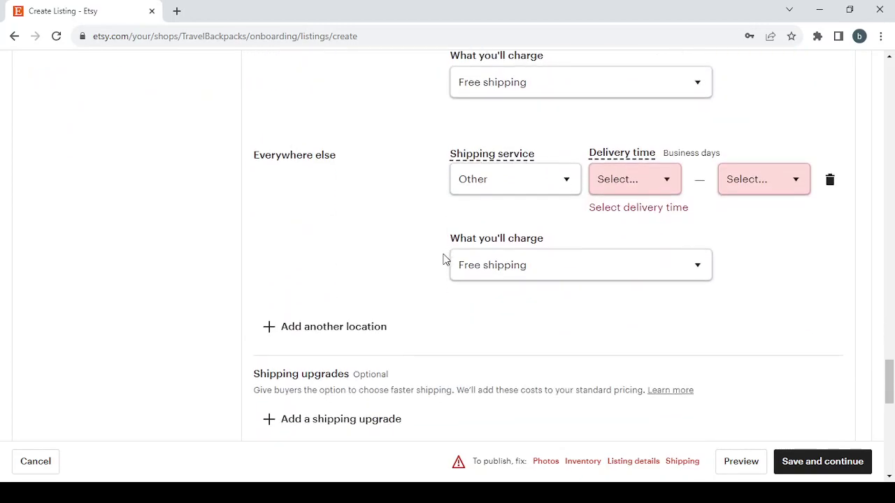
scroll(444, 259, "up", 6)
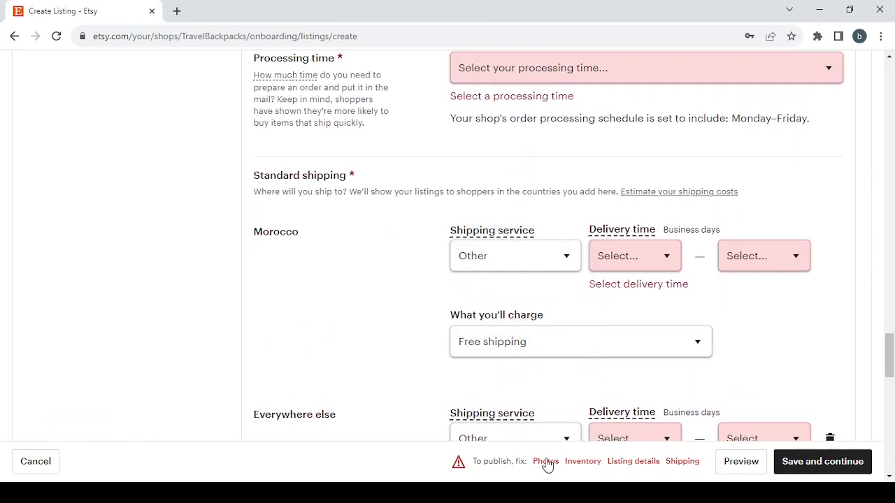
left_click(546, 464)
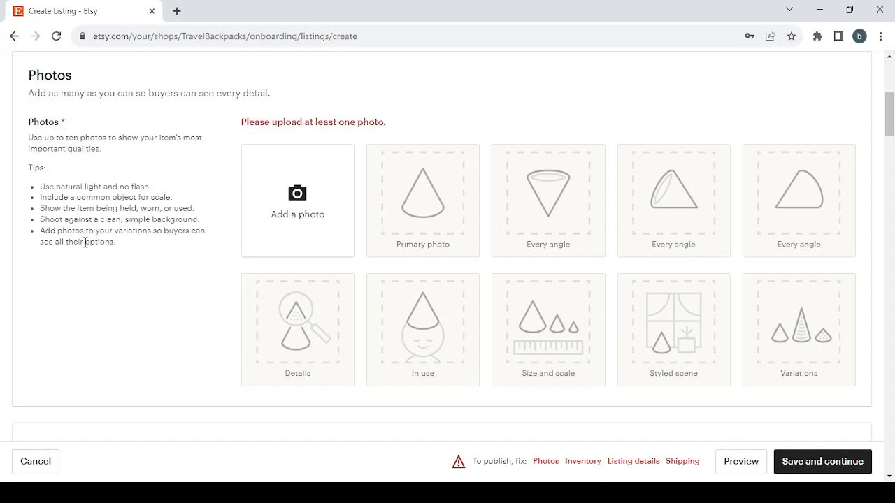
scroll(244, 278, "down", 4)
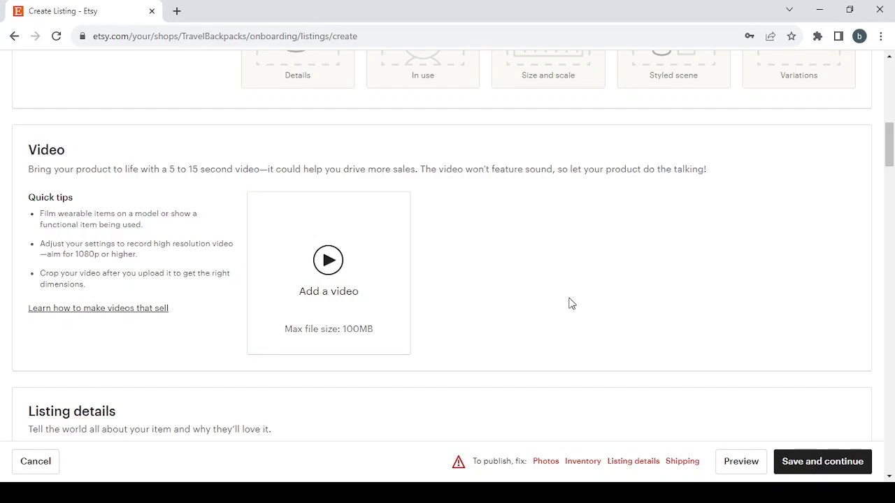
- Enter Travel Backpacks as the listing title
scroll(569, 304, "down", 4)
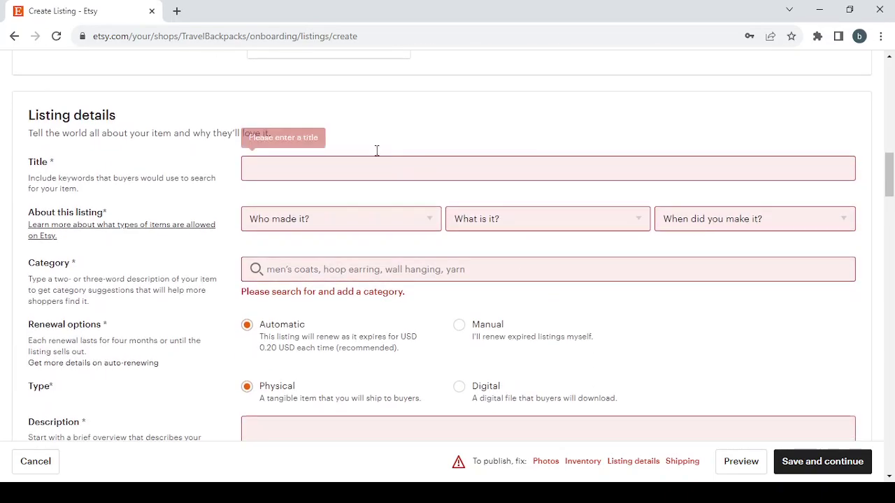
left_click(322, 168)
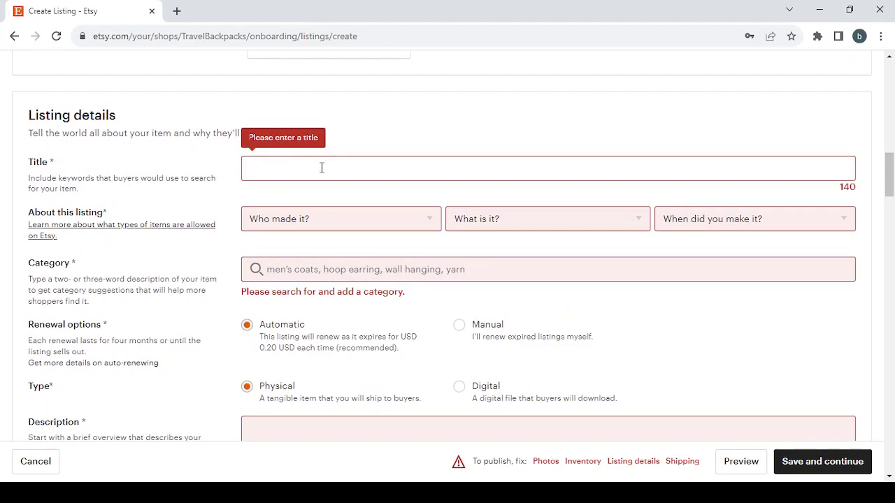
type("Travel Backpacks")
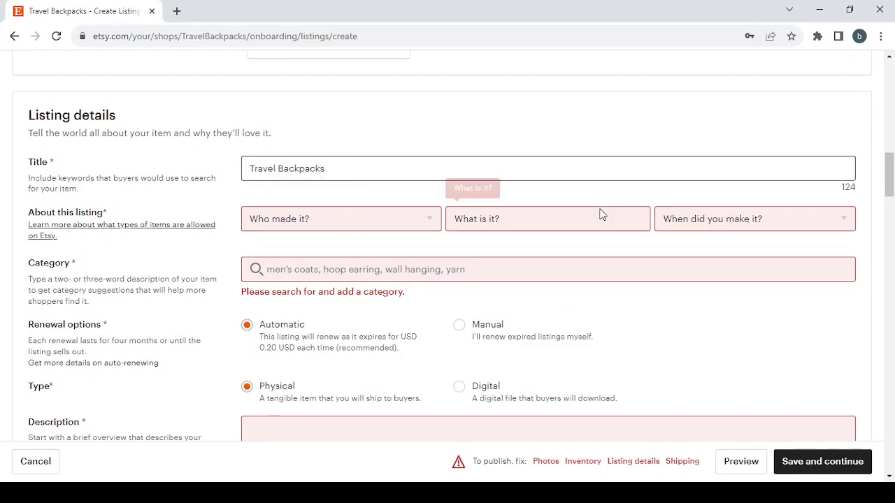
- Describe the listing as made by the seller (I did), a finished product, made in 2020 - 2023
left_click(388, 231)
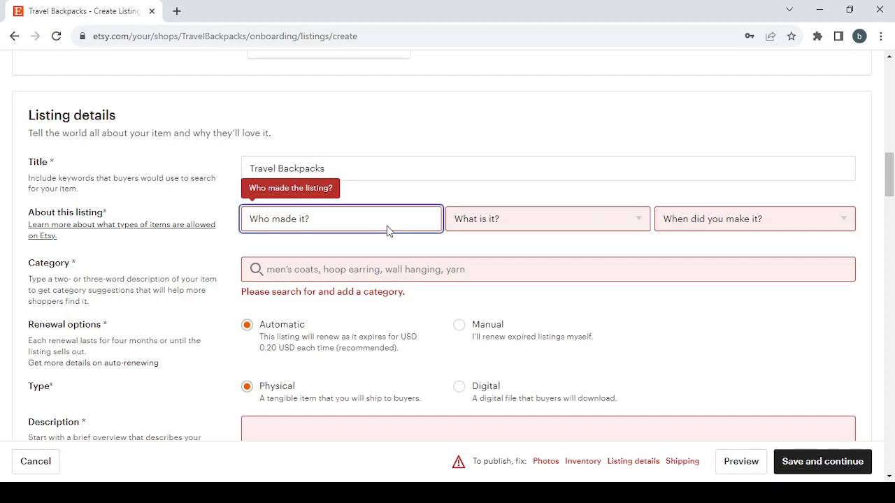
left_click(364, 263)
left_click(561, 228)
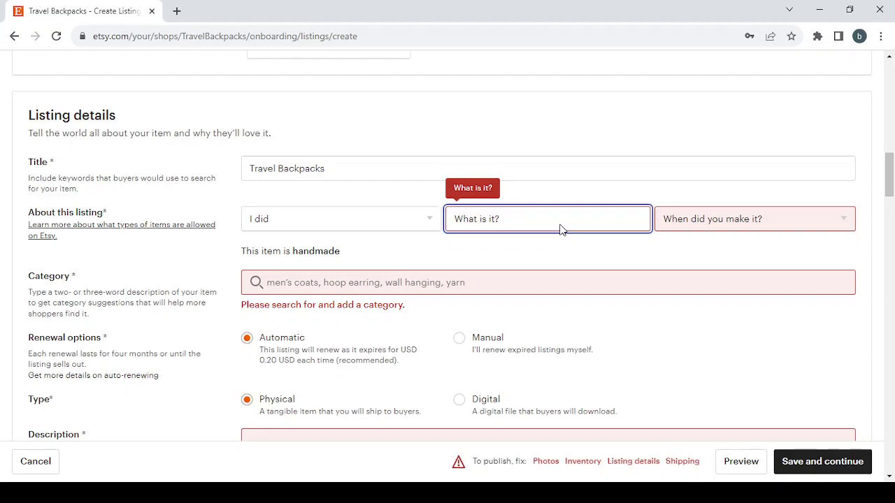
left_click(565, 271)
left_click(800, 222)
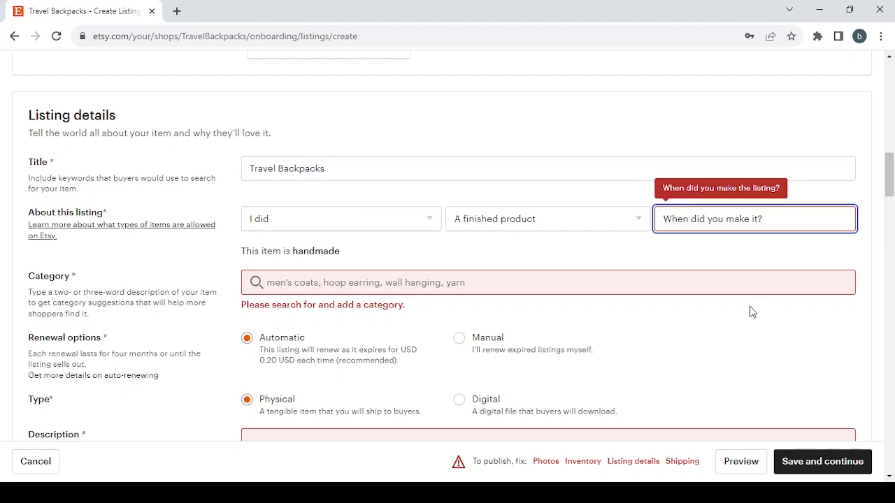
key("Down")
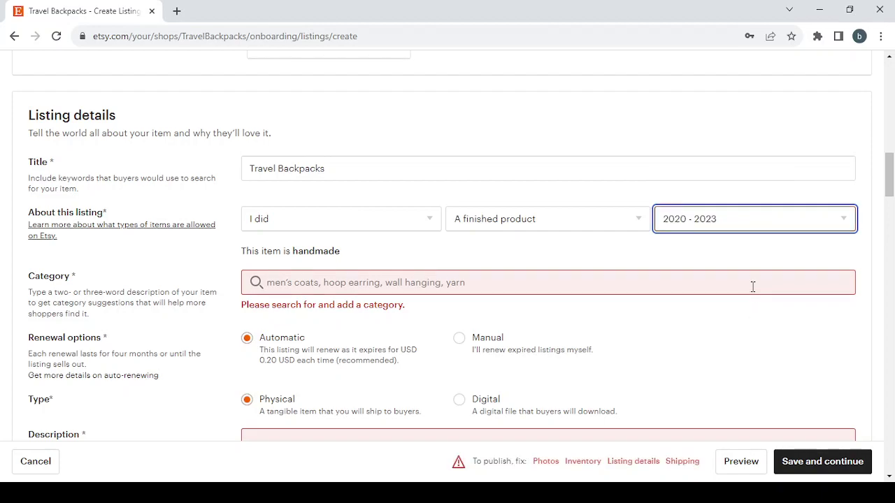
- Search the categories for Travel Backpacks and assign the Bags & Purses, Backpacks category to the listing
left_click(310, 282)
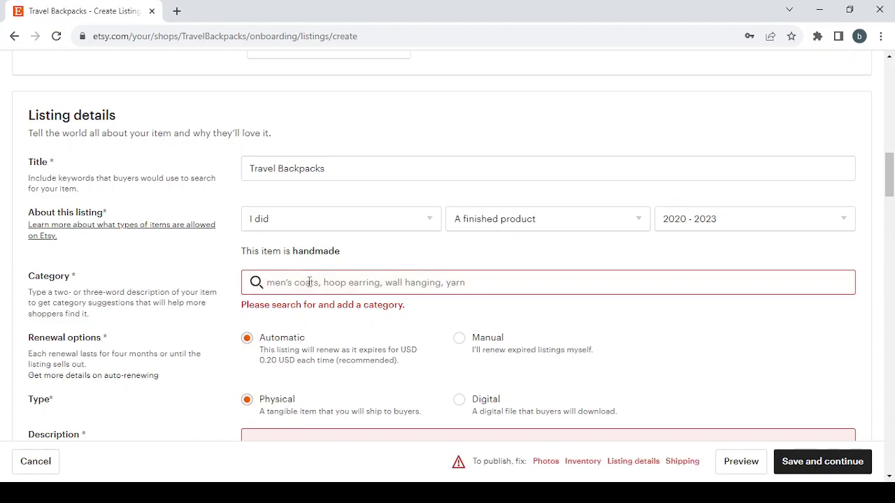
type("Travel Backpacks")
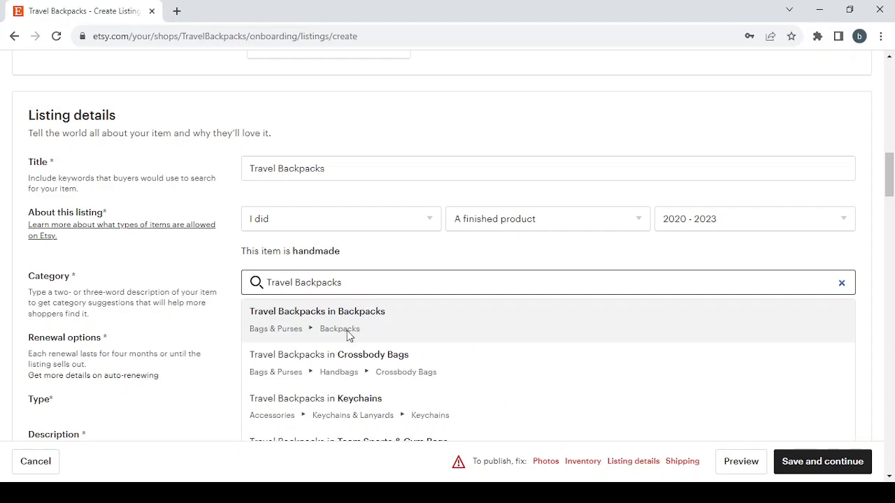
scroll(511, 400, "down", 2)
scroll(511, 402, "up", 1)
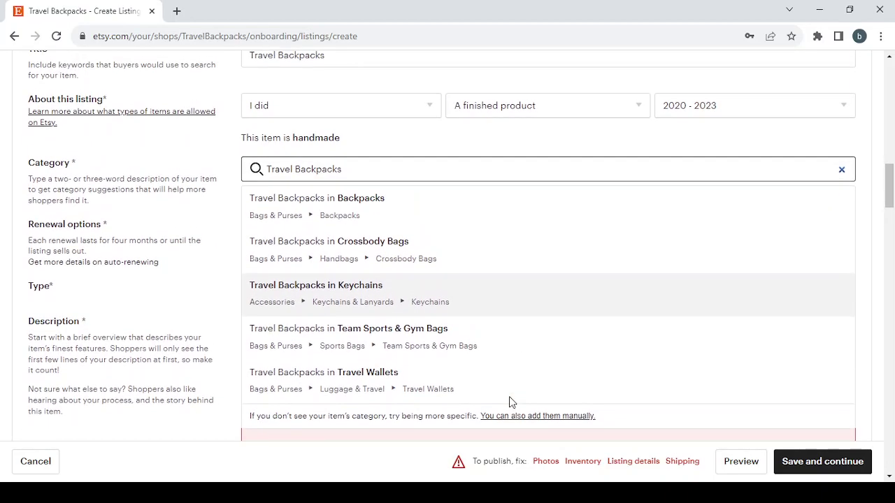
scroll(511, 402, "up", 1)
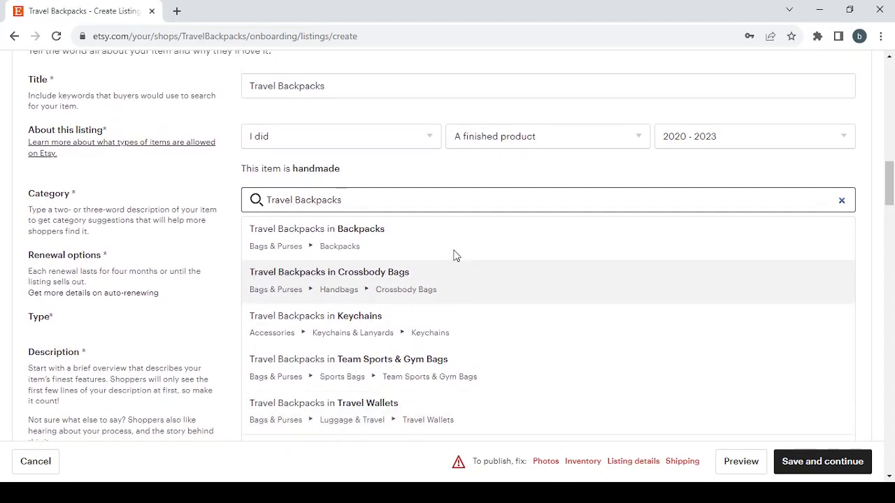
left_click(413, 248)
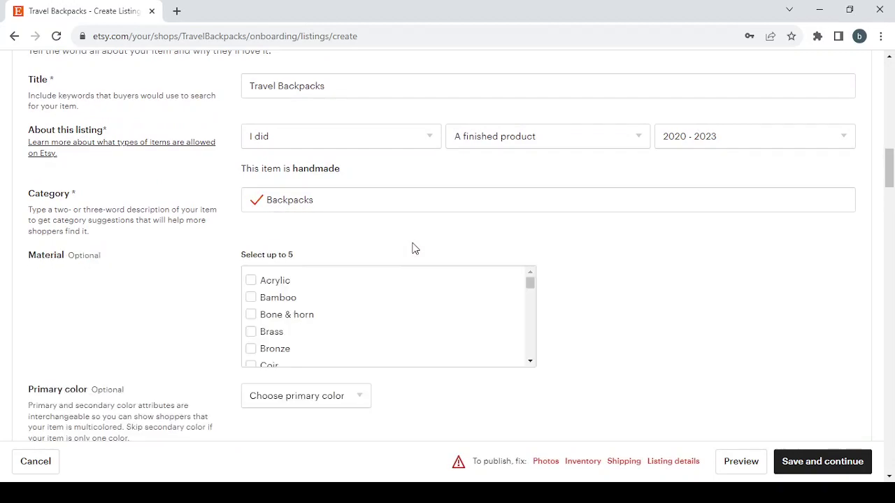
- Examine the optional material, primary and secondary color, and primary fabric type choices for the listing
scroll(412, 248, "down", 2)
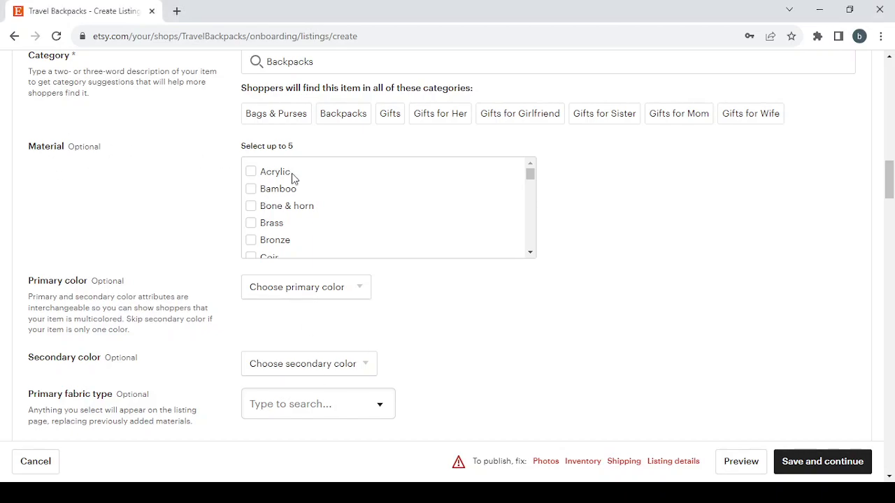
scroll(405, 210, "down", 3)
scroll(405, 209, "down", 5)
left_click(364, 289)
scroll(364, 290, "down", 2)
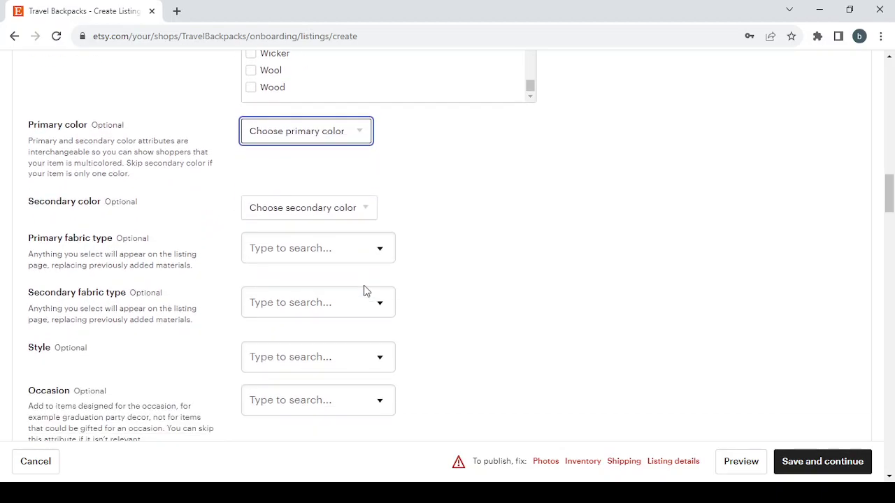
left_click(358, 207)
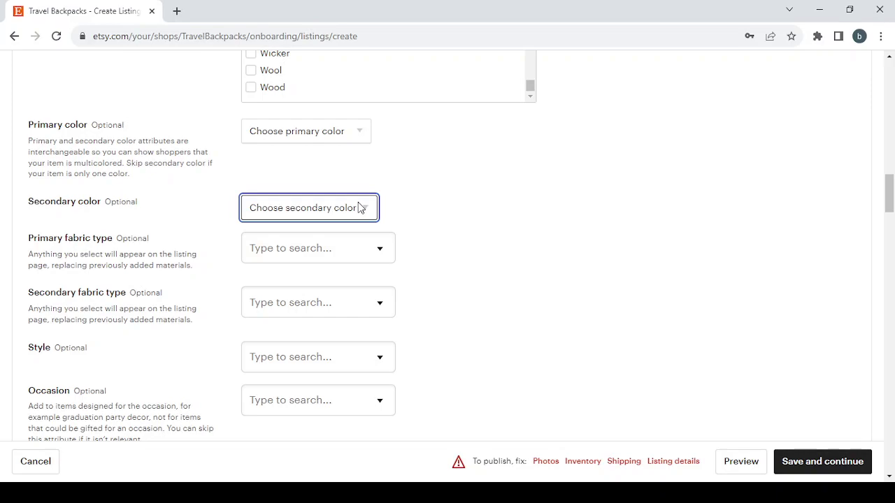
scroll(445, 254, "down", 1)
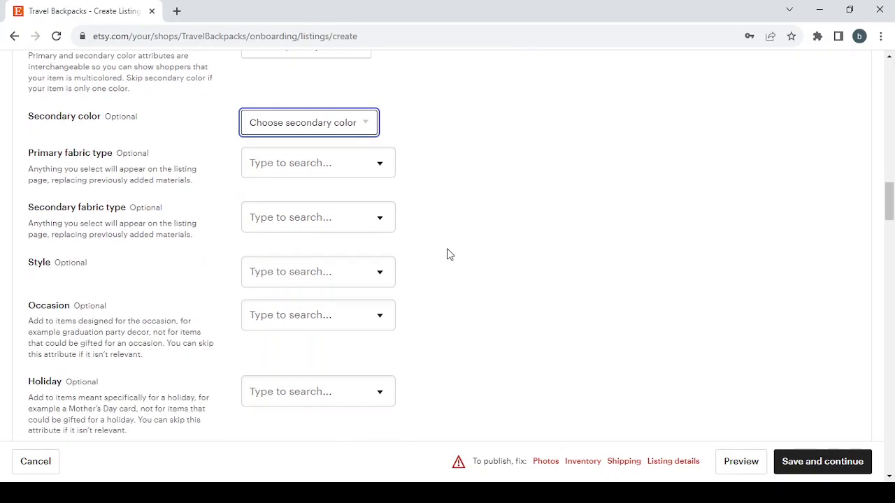
left_click(326, 167)
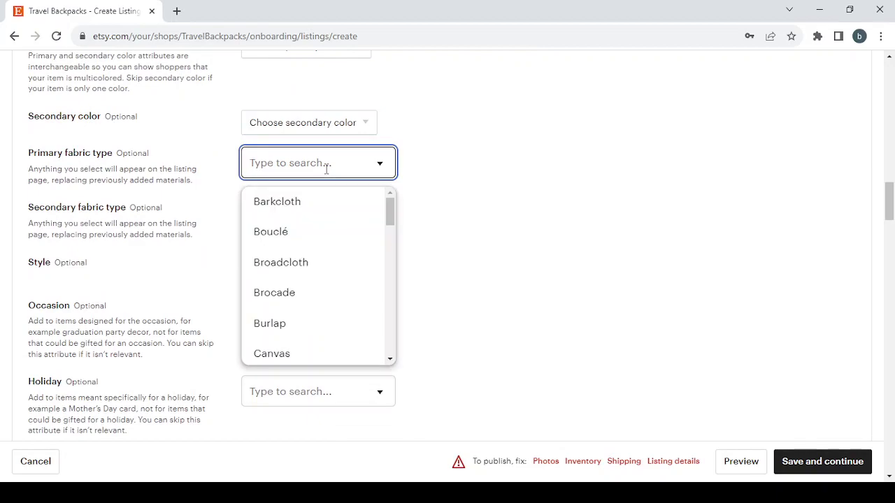
left_click(438, 190)
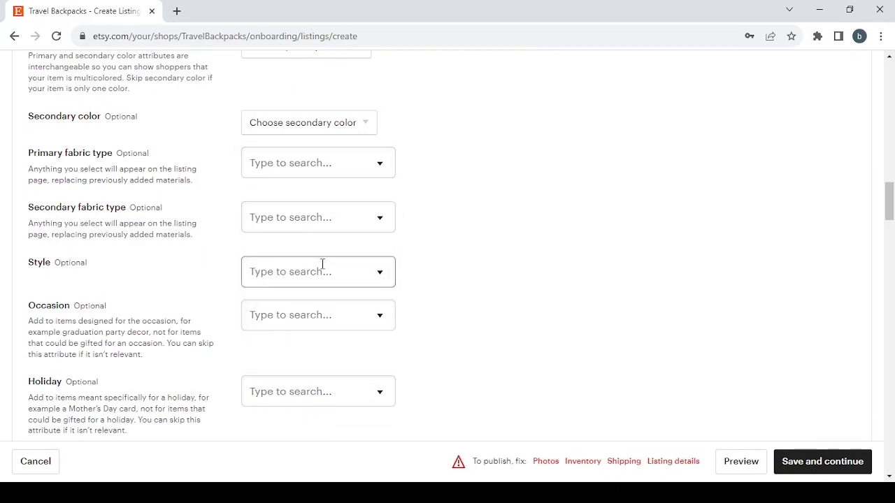
- Examine the choices offered for the listing's optional occasion and holiday attributes
scroll(322, 264, "down", 1)
left_click(357, 282)
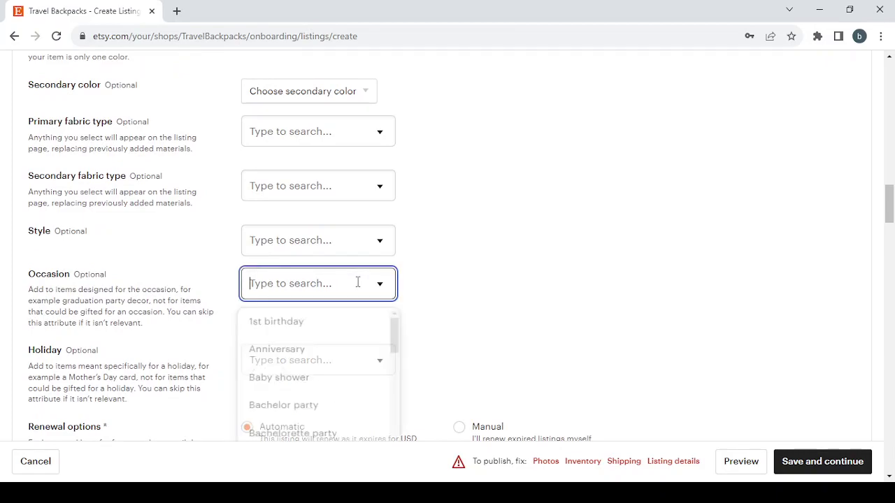
scroll(345, 340, "down", 1)
scroll(345, 343, "down", 5)
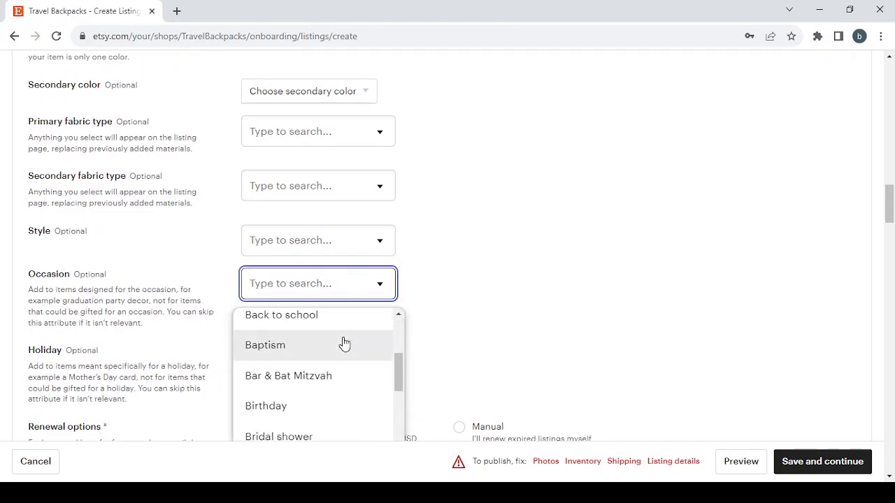
left_click(460, 284)
scroll(459, 284, "down", 2)
left_click(322, 214)
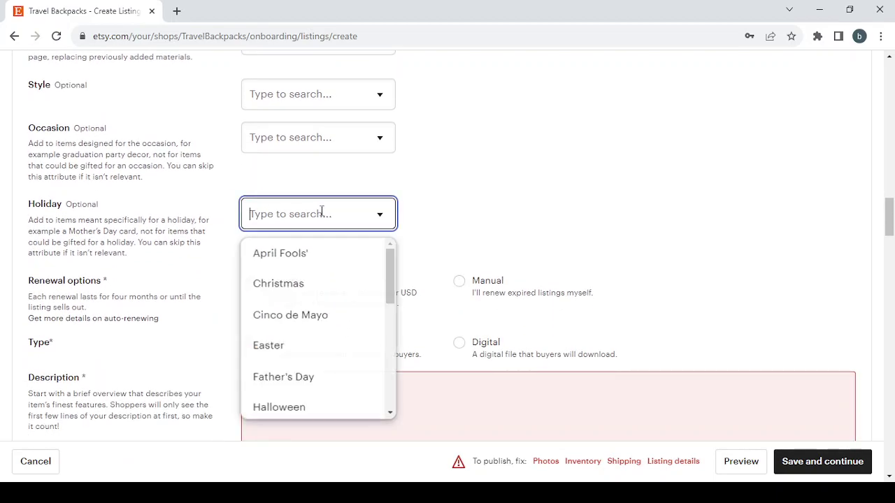
scroll(322, 314, "down", 1)
scroll(321, 314, "up", 1)
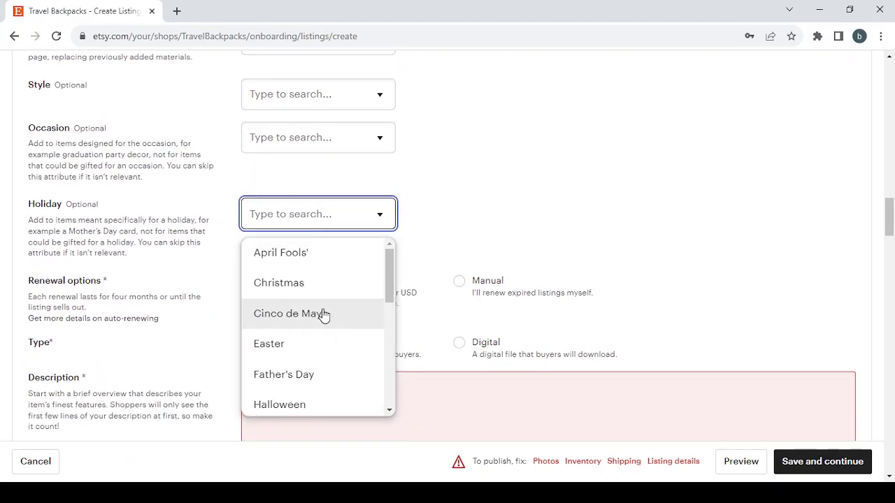
left_click(489, 262)
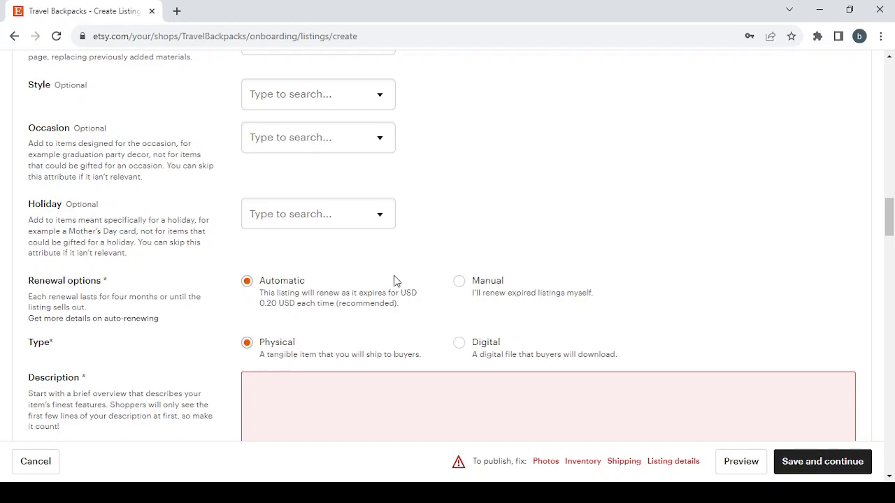
- Set the listing's renewal option to Manual and review the description field
left_click(459, 281)
scroll(137, 277, "down", 2)
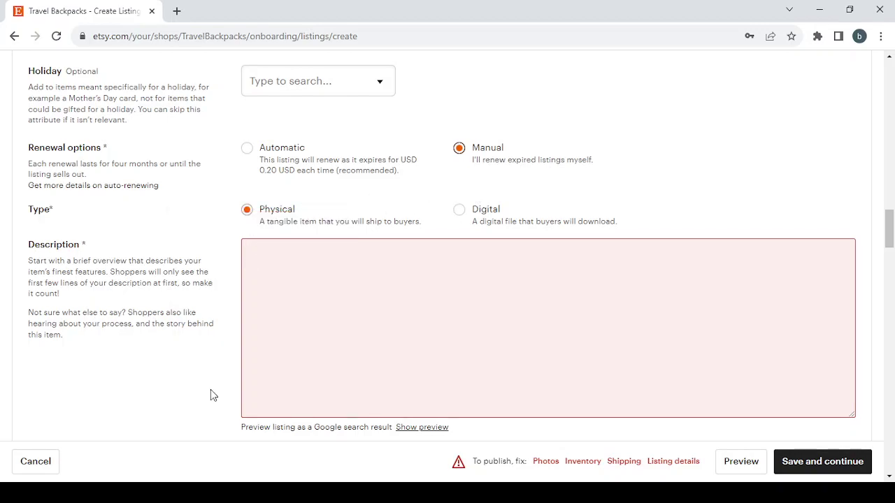
scroll(212, 394, "down", 1)
left_click(306, 275)
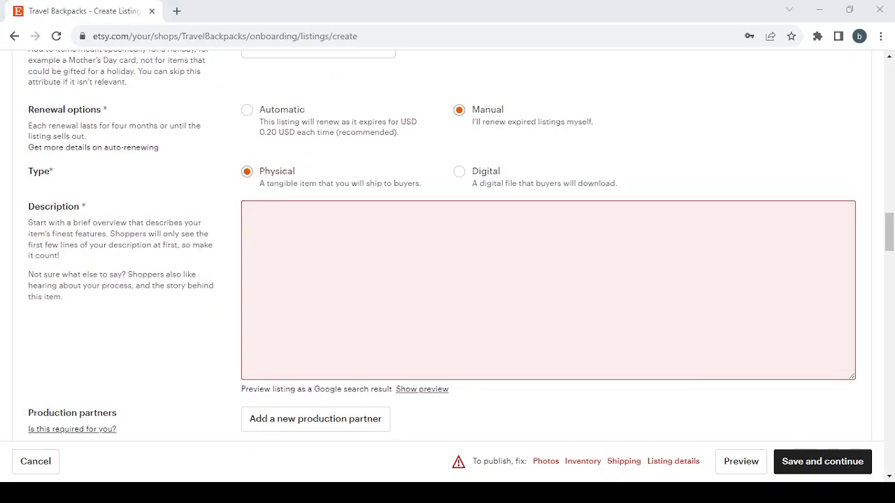
left_click(345, 211)
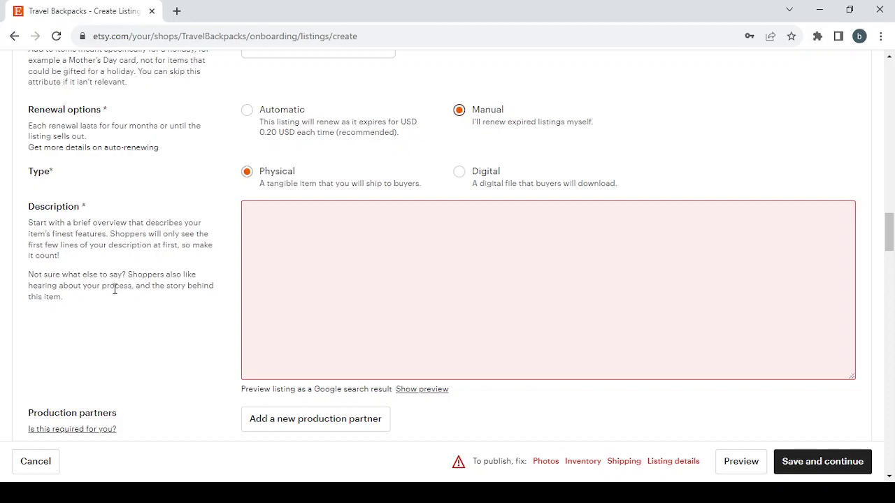
- Open the form for adding a new production partner, examine its fields, and close it without adding one
scroll(254, 298, "down", 2)
scroll(254, 298, "down", 2)
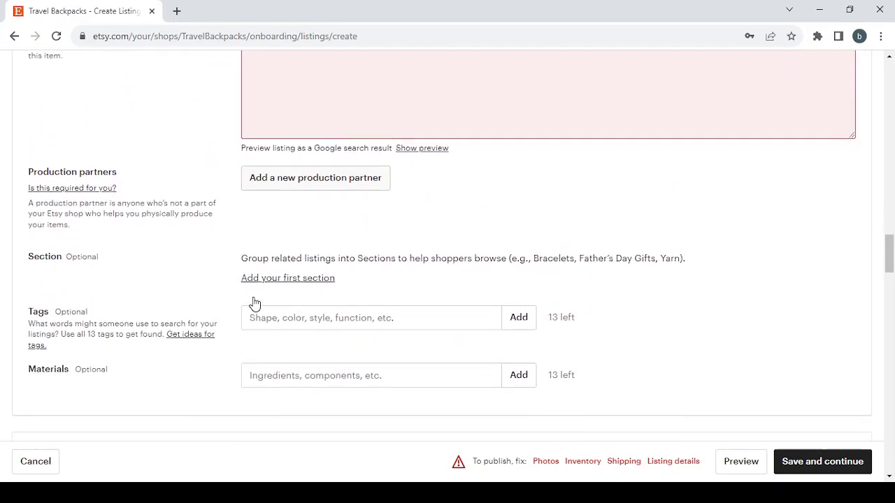
left_click(343, 177)
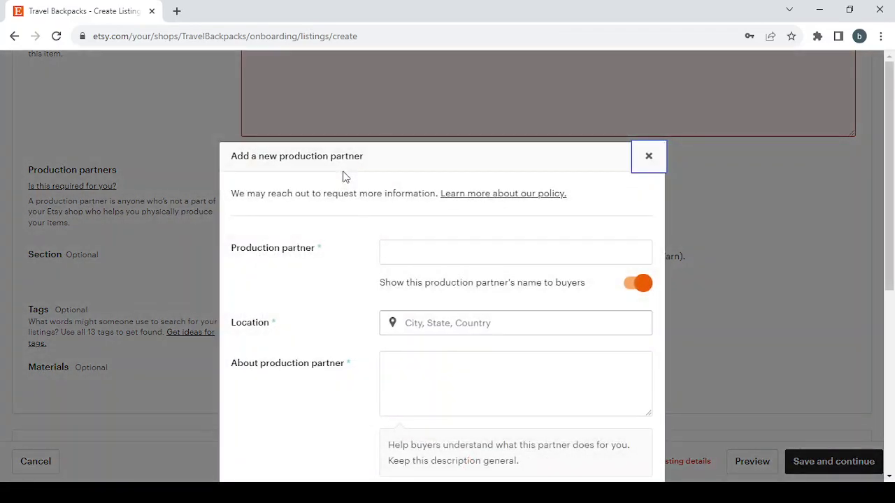
scroll(509, 290, "down", 2)
scroll(509, 288, "up", 2)
left_click(650, 157)
scroll(238, 285, "down", 1)
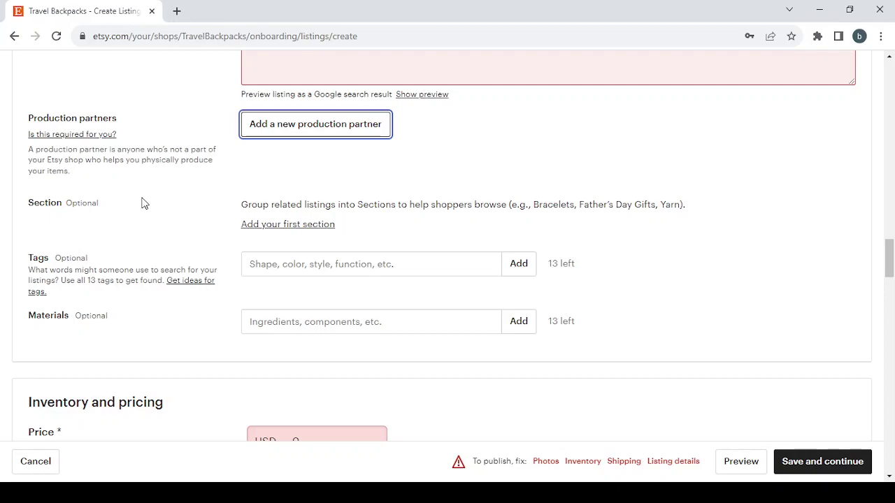
- Set the listing's price to USD 29.99
scroll(141, 203, "down", 1)
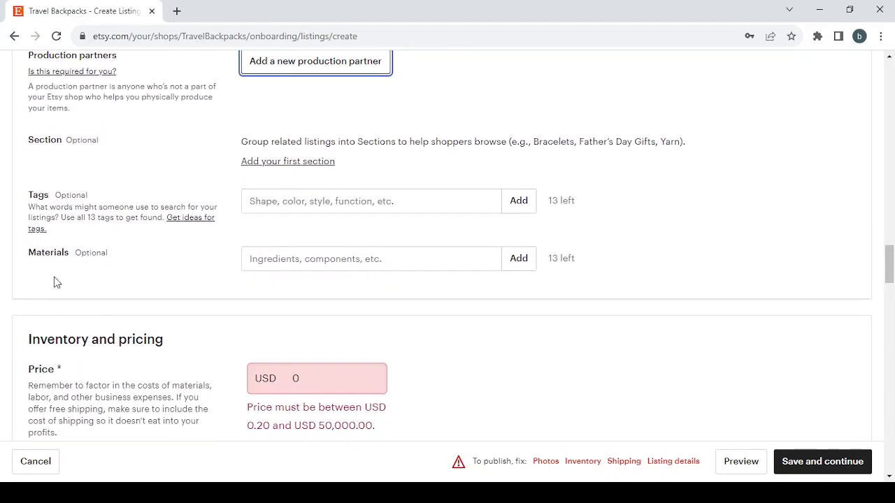
scroll(333, 277, "down", 3)
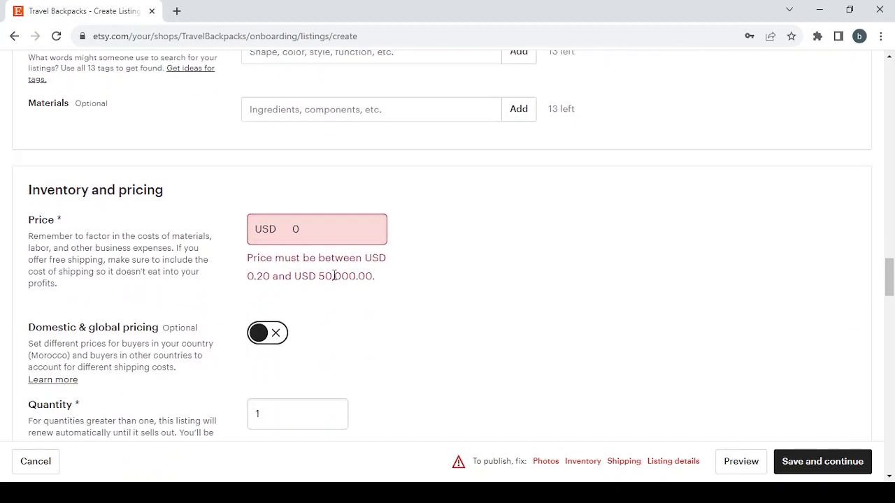
scroll(334, 275, "down", 1)
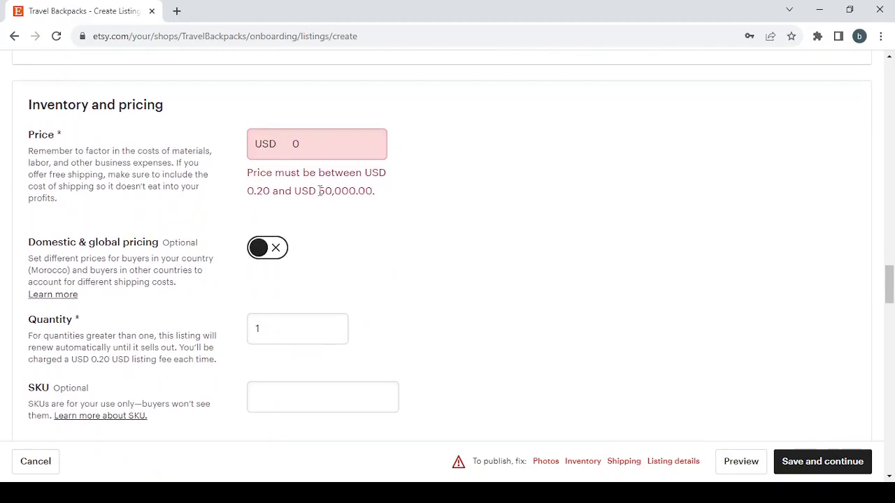
scroll(319, 191, "down", 1)
scroll(319, 190, "up", 1)
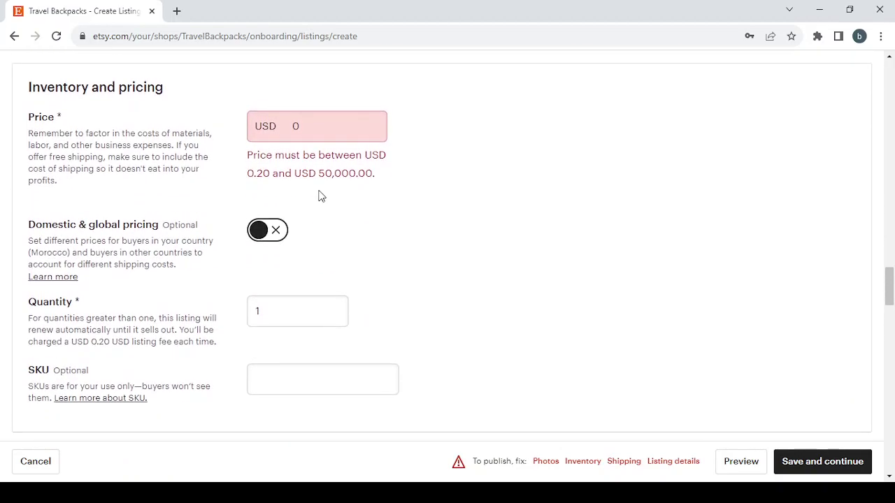
double_click(312, 131)
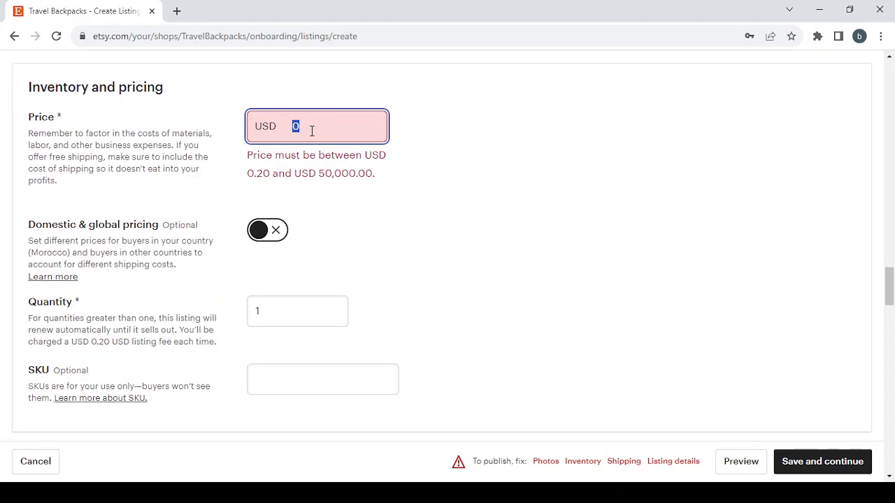
type("29")
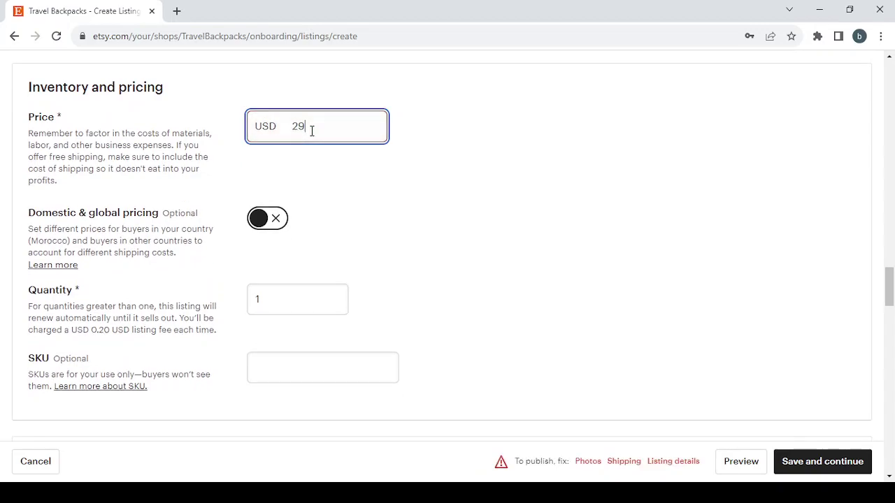
type(".99")
- Examine the variations, personalization and shipping sections, including the origin postal code and processing time fields
scroll(402, 186, "down", 3)
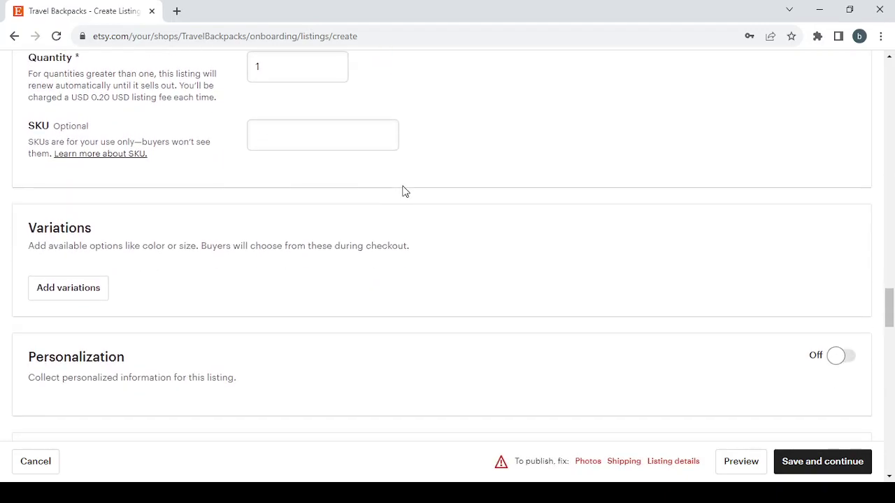
scroll(403, 191, "down", 5)
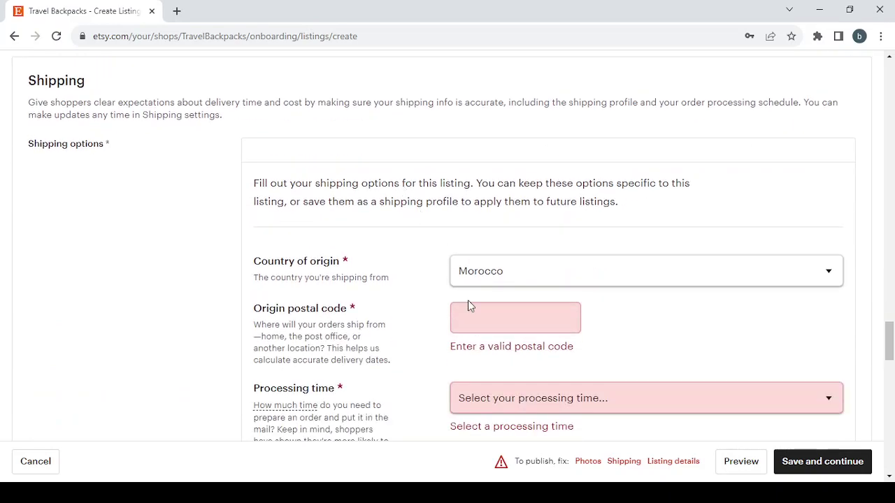
scroll(468, 306, "down", 2)
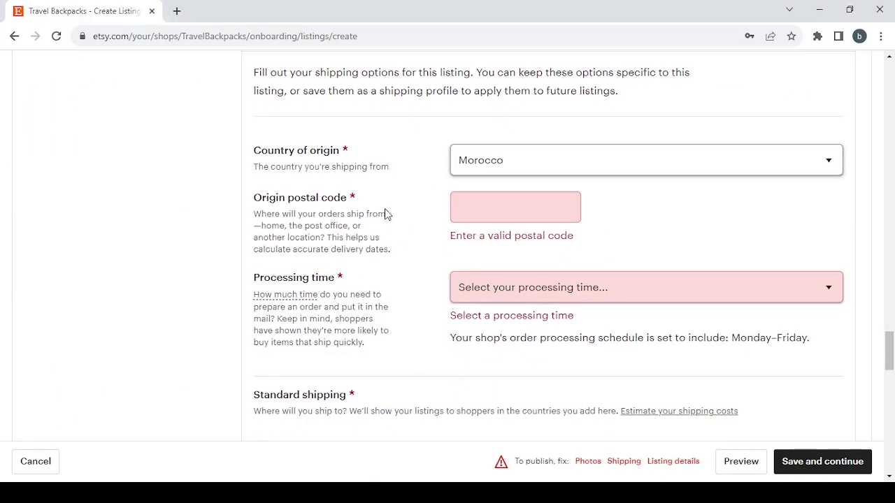
left_click(501, 205)
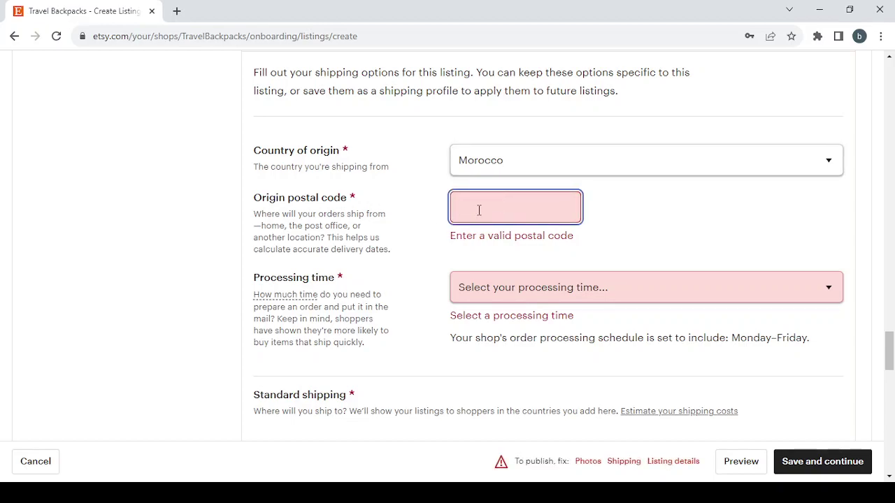
scroll(463, 236, "down", 1)
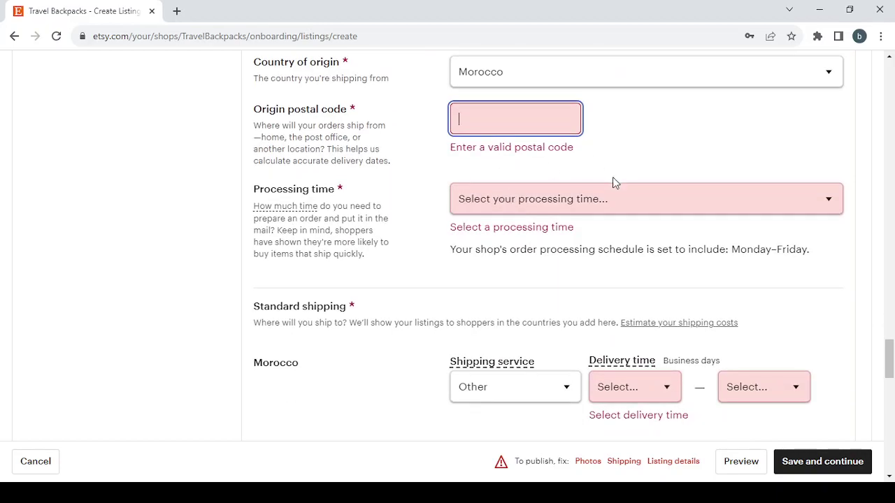
- Try a fixed price as the standard shipping charge for Morocco
scroll(366, 254, "down", 3)
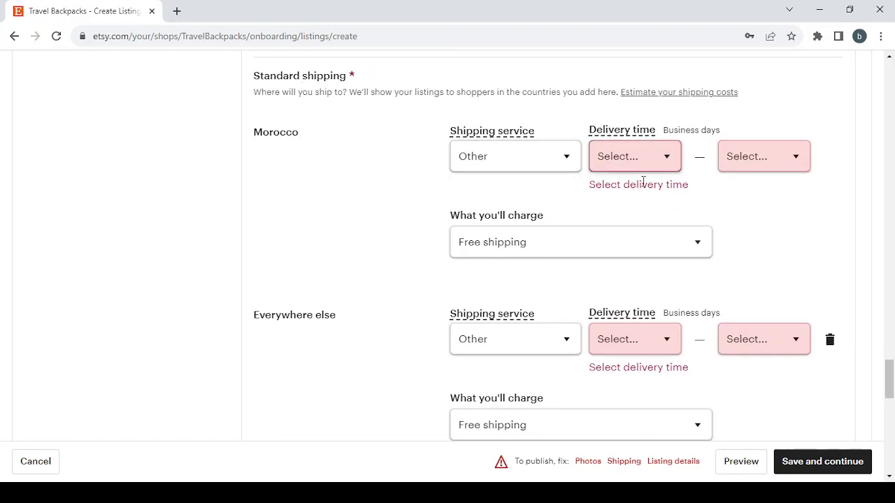
left_click(553, 248)
left_click(543, 274)
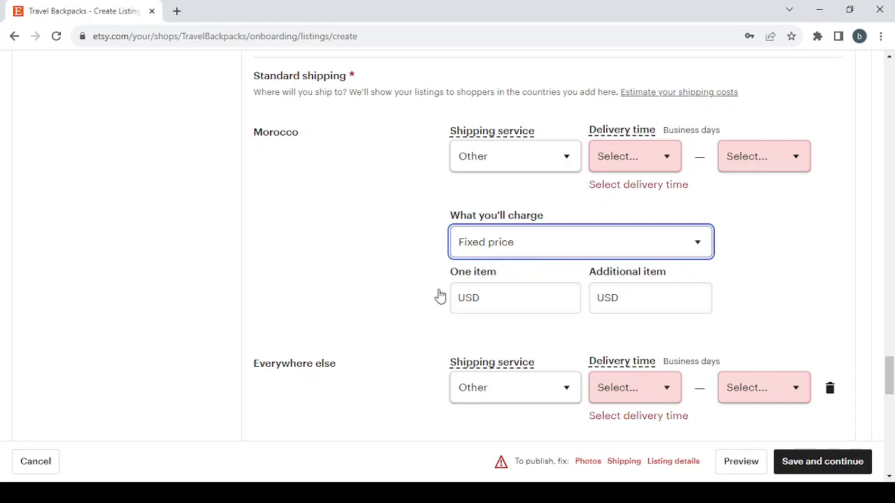
- Examine the shipping service for everywhere else, the shipping upgrades, customs information, and returns and exchanges policy
scroll(439, 294, "down", 4)
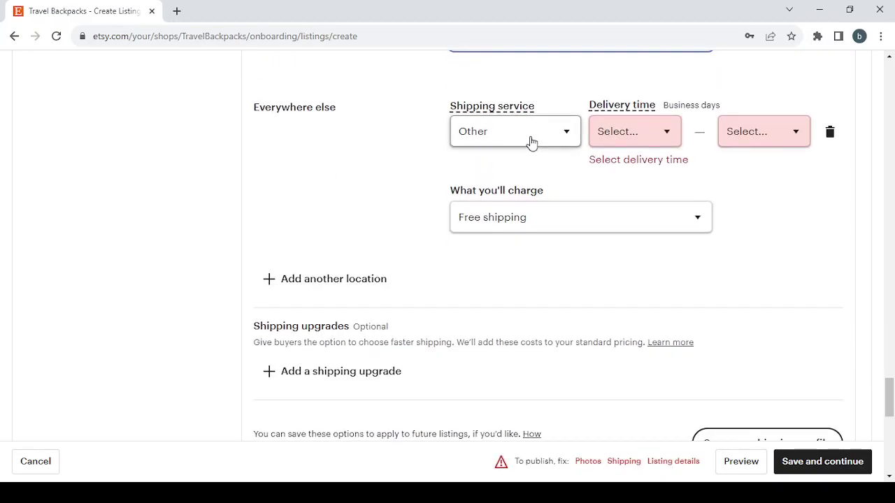
left_click(545, 134)
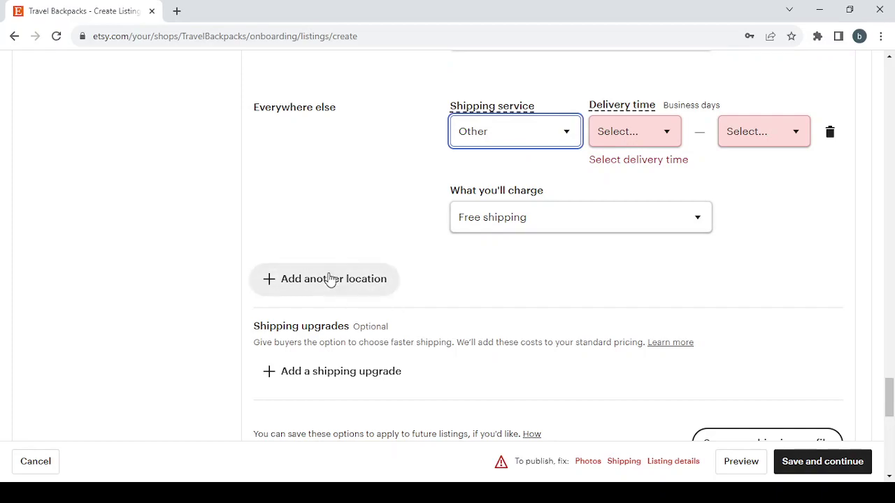
left_click(460, 265)
scroll(459, 266, "down", 2)
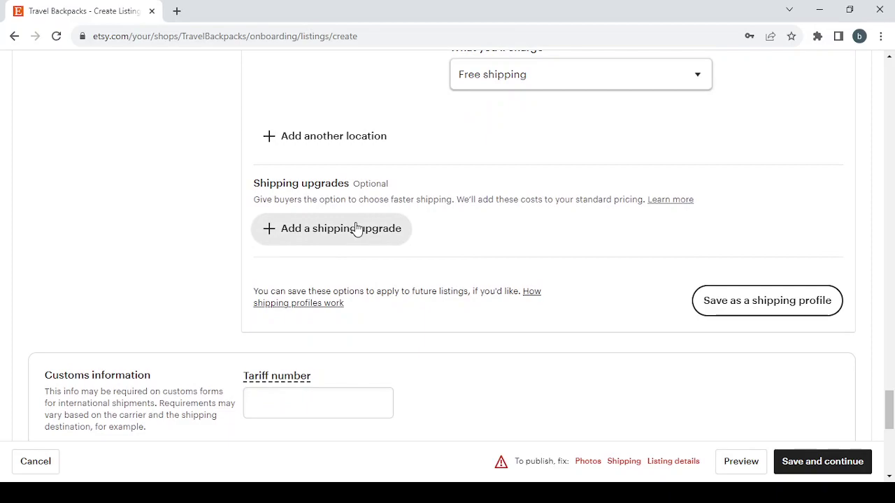
scroll(357, 229, "down", 5)
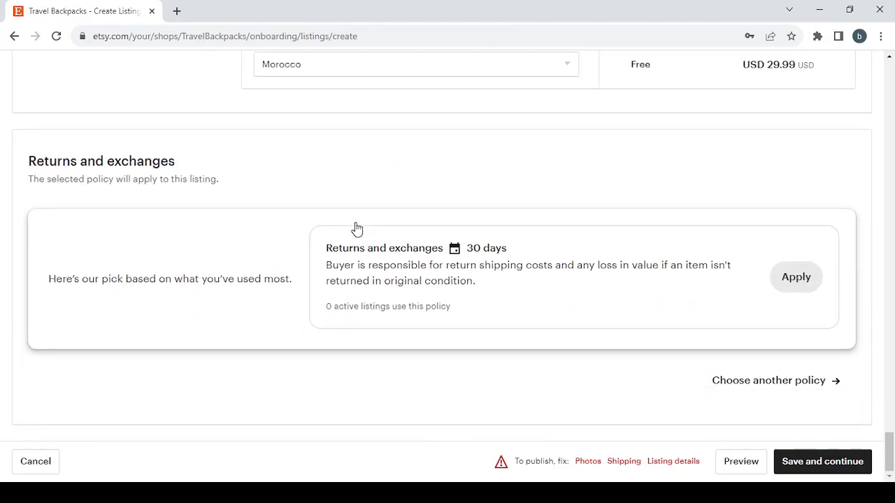